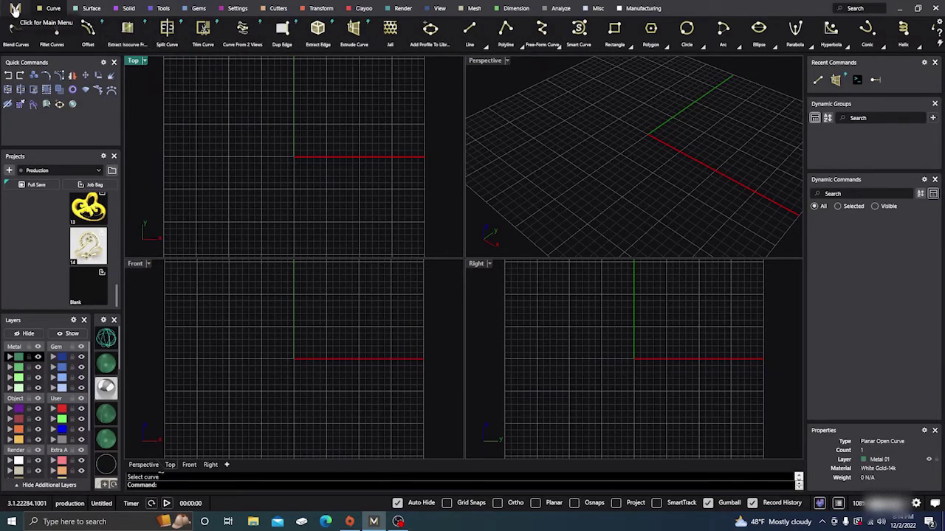
# Step: Open Preferences on the Ribbon Bar page from the M menu, then again from the ribbon's gear icon
pyautogui.click(14, 9)
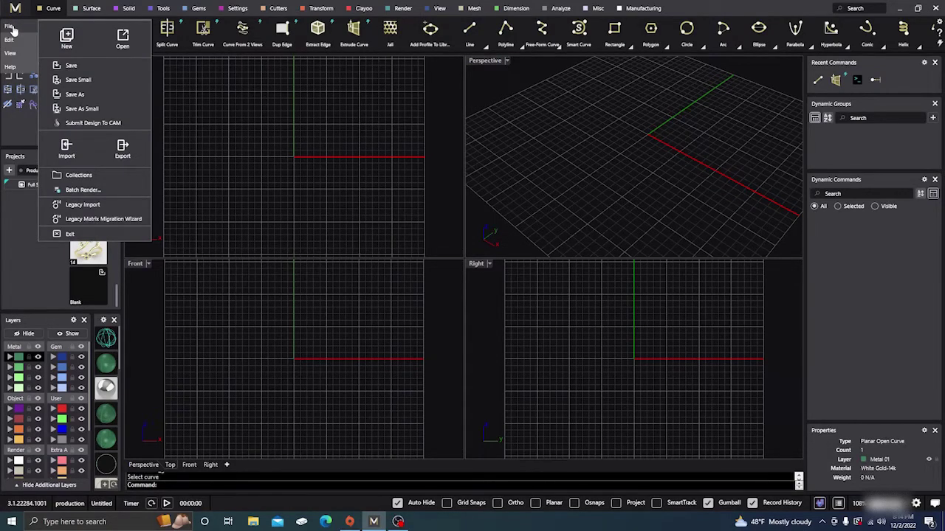
pyautogui.moveTo(12, 41)
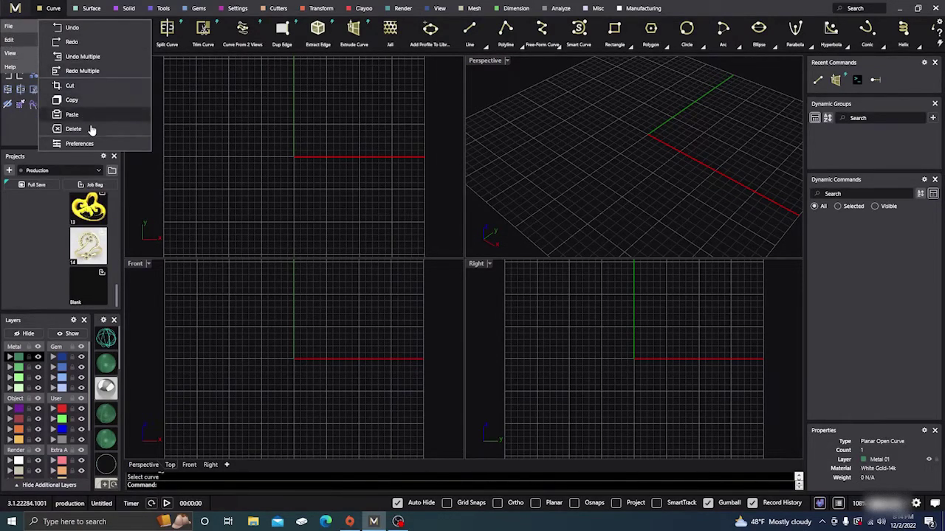
pyautogui.click(95, 143)
pyautogui.moveTo(335, 154); pyautogui.dragTo(432, 111)
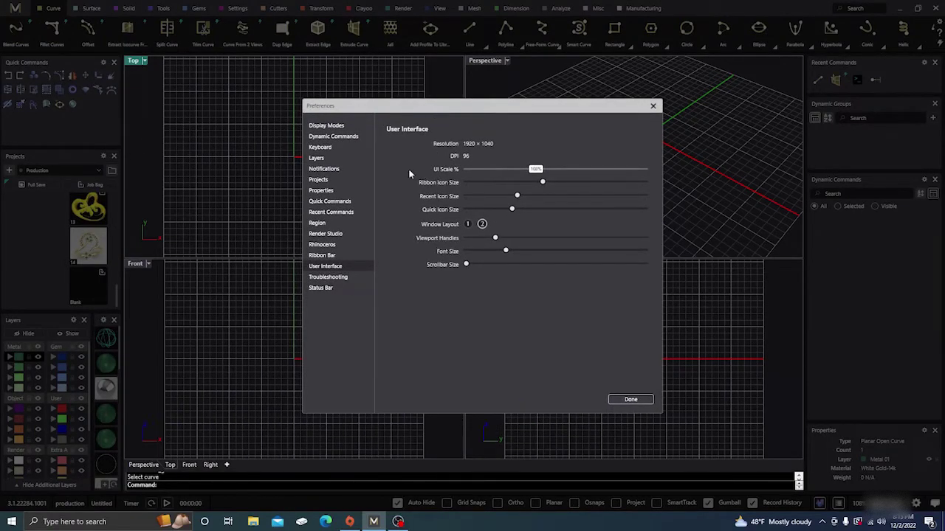
pyautogui.click(321, 255)
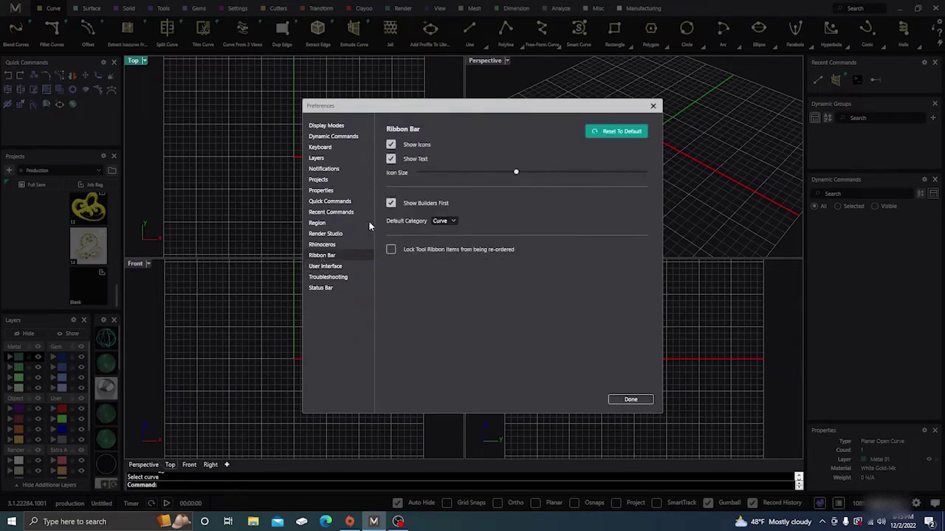
pyautogui.click(652, 106)
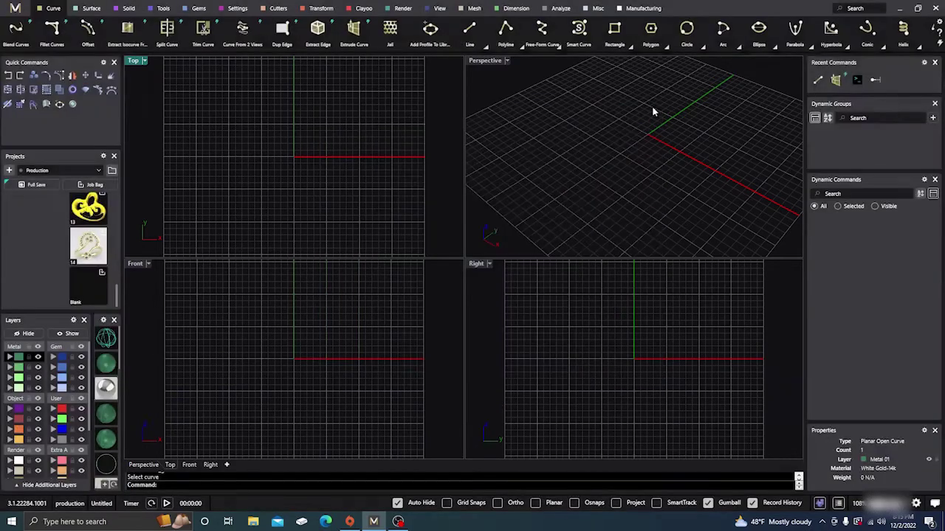
pyautogui.click(939, 24)
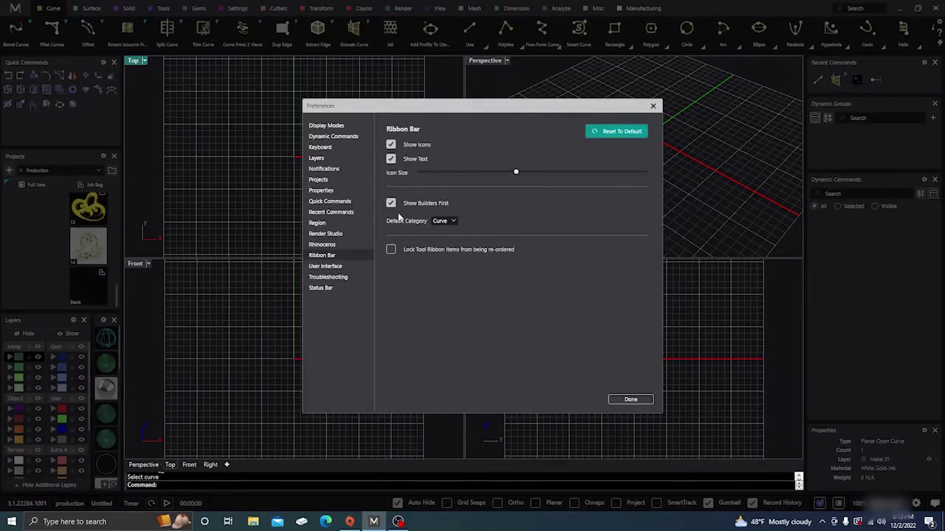
pyautogui.moveTo(468, 105); pyautogui.dragTo(410, 122)
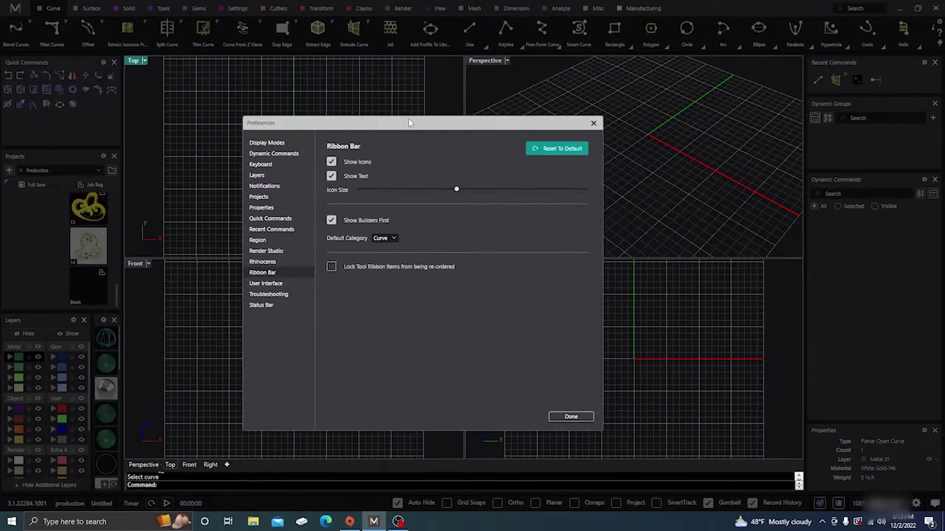
pyautogui.click(332, 177)
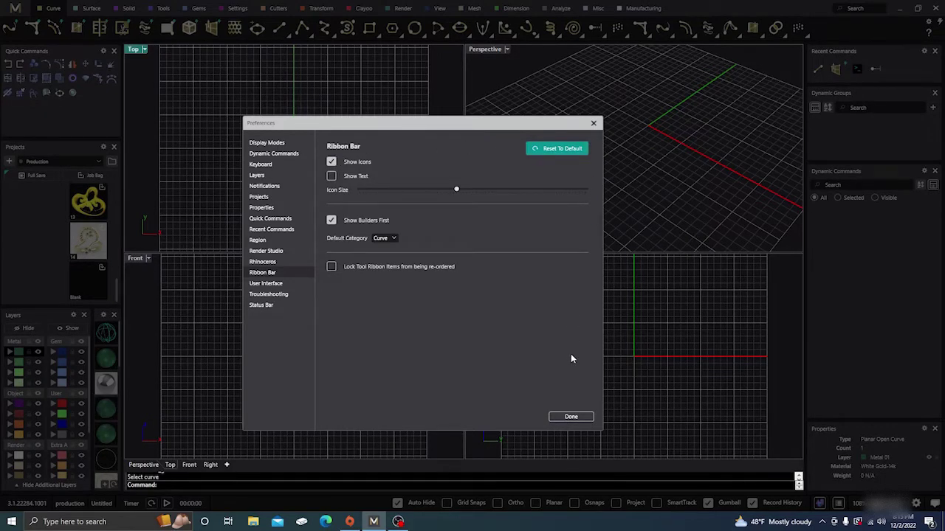
pyautogui.click(572, 418)
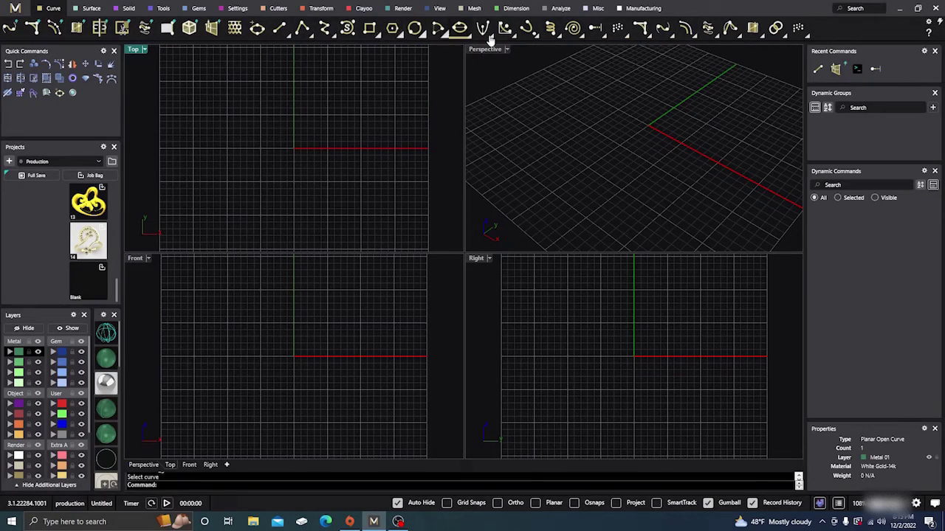
pyautogui.click(929, 27)
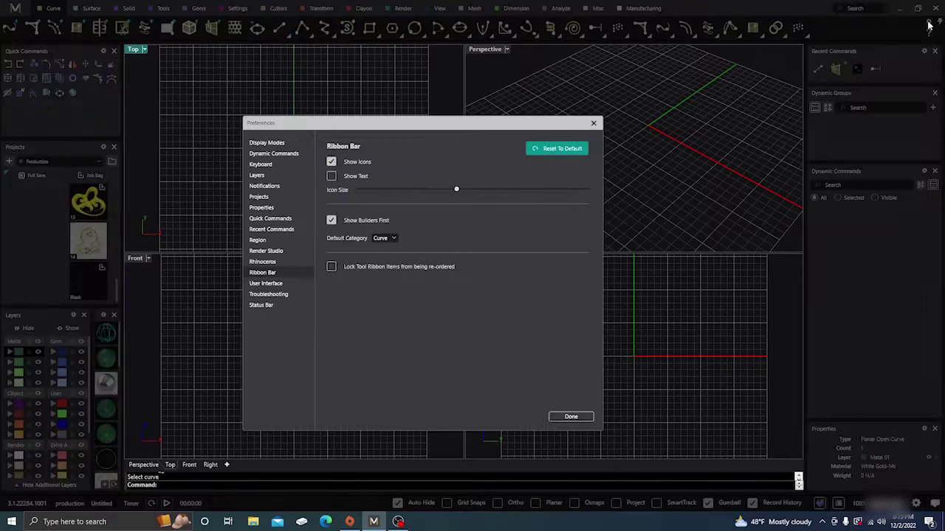
pyautogui.click(330, 176)
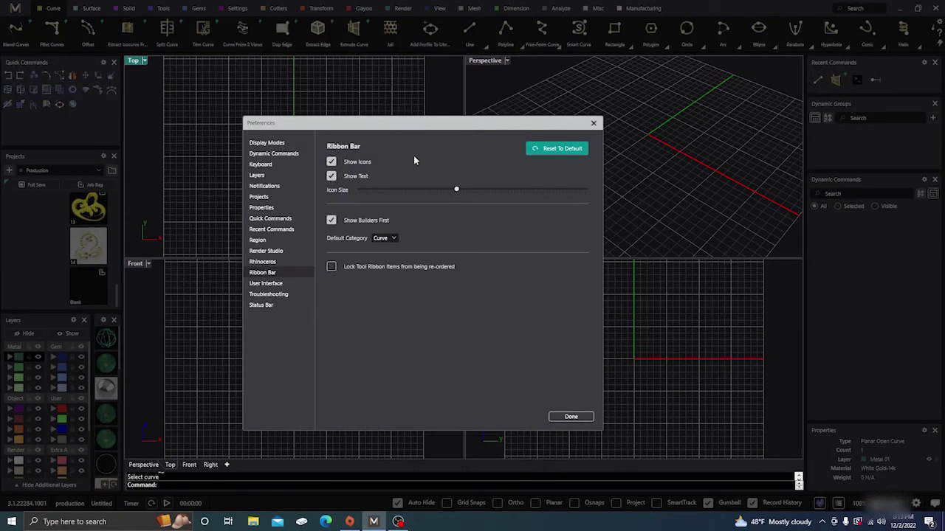
pyautogui.click(571, 416)
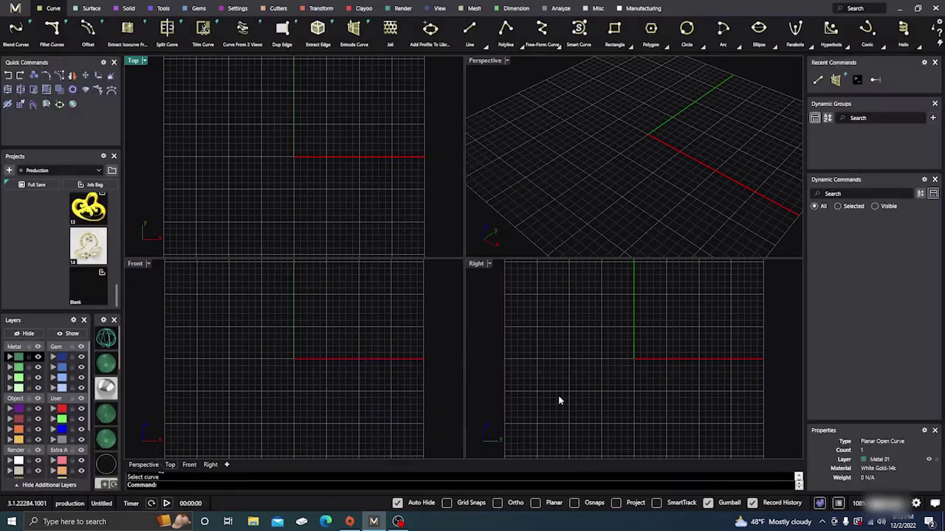
pyautogui.click(937, 27)
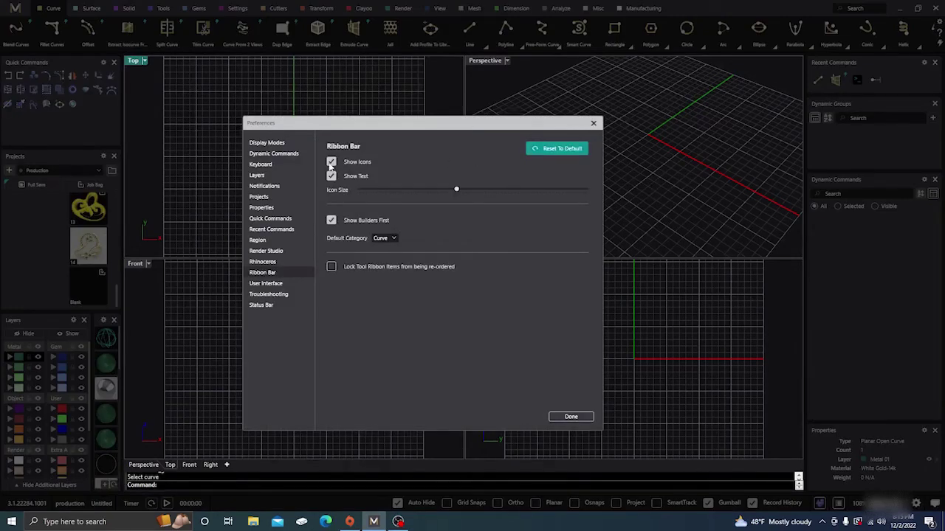
pyautogui.click(331, 162)
pyautogui.click(580, 418)
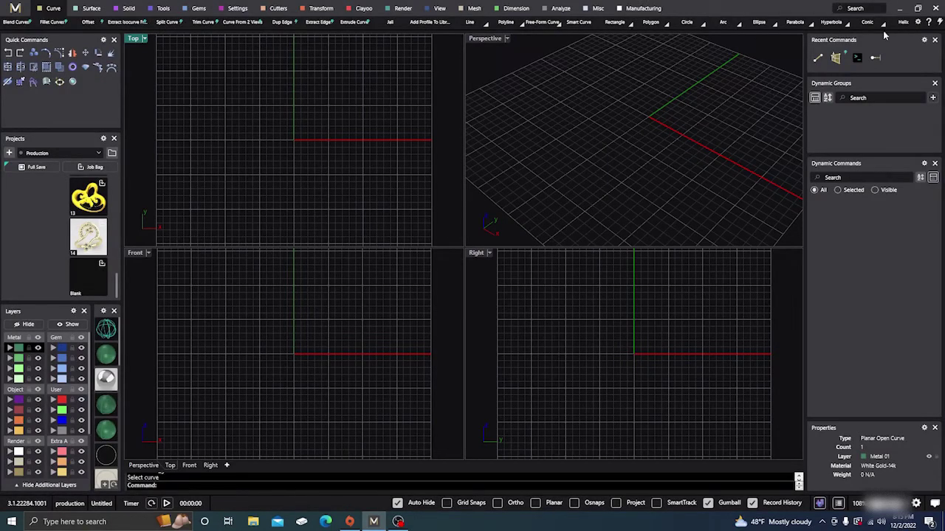
pyautogui.click(921, 24)
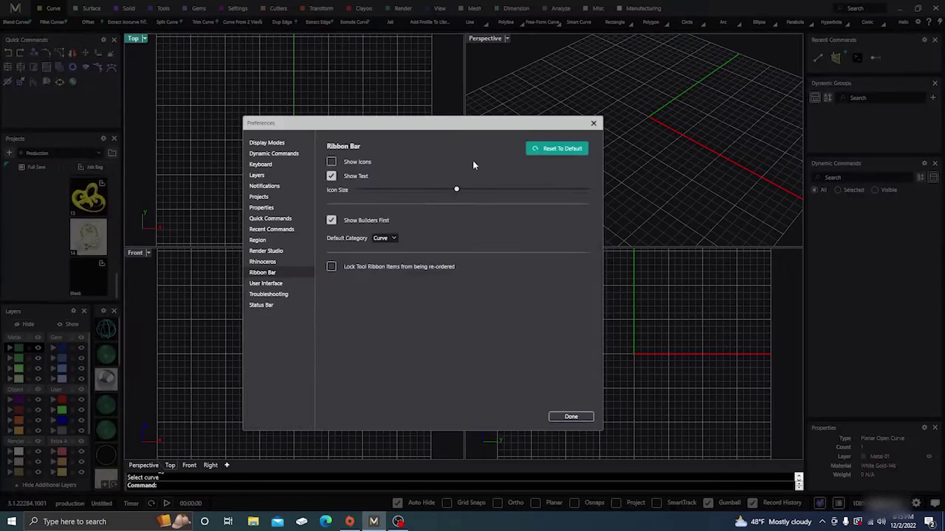
pyautogui.click(332, 163)
pyautogui.click(332, 163)
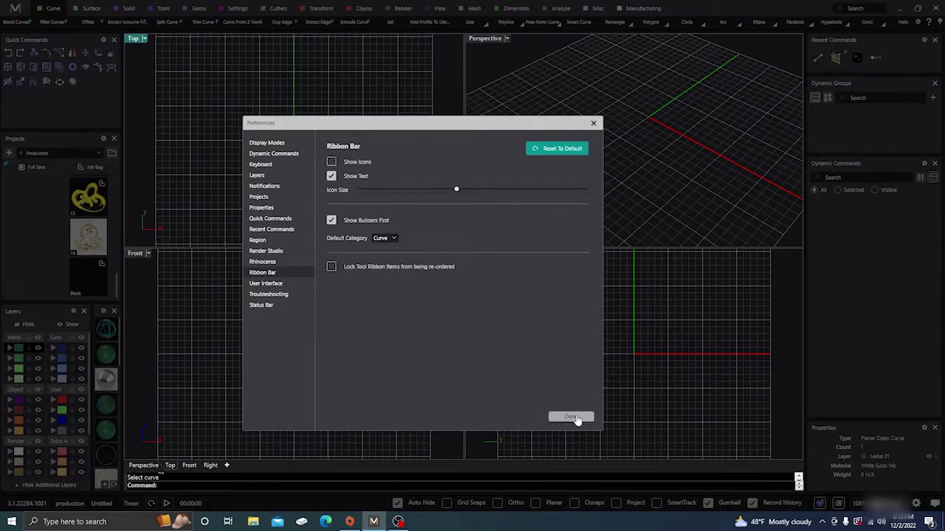
pyautogui.click(572, 418)
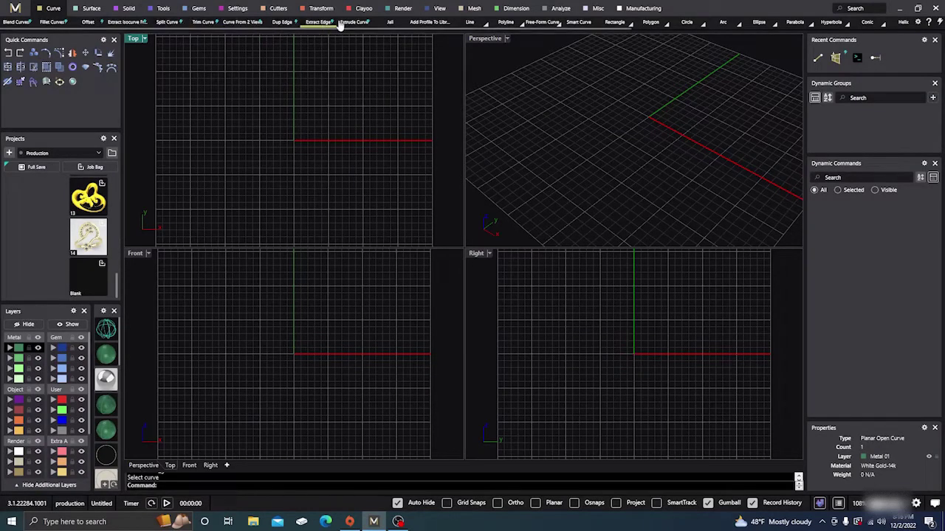
pyautogui.click(918, 22)
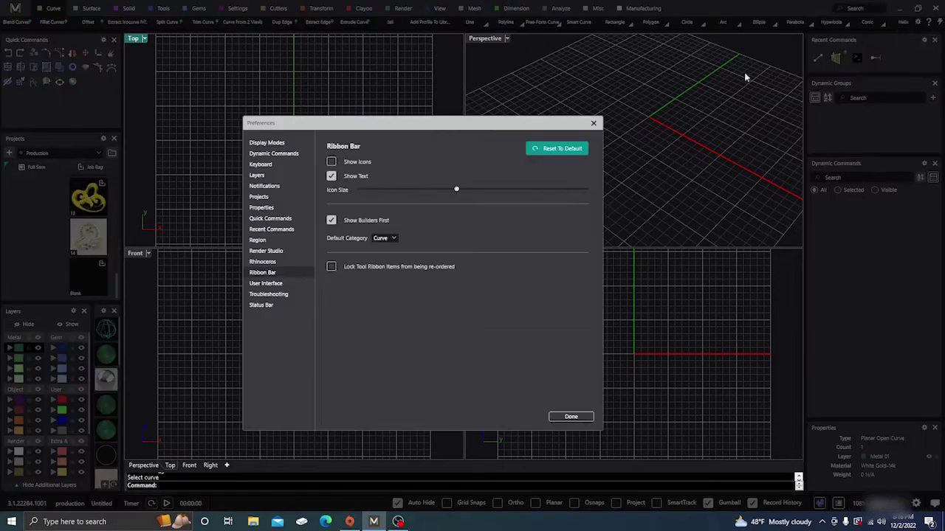
pyautogui.click(332, 161)
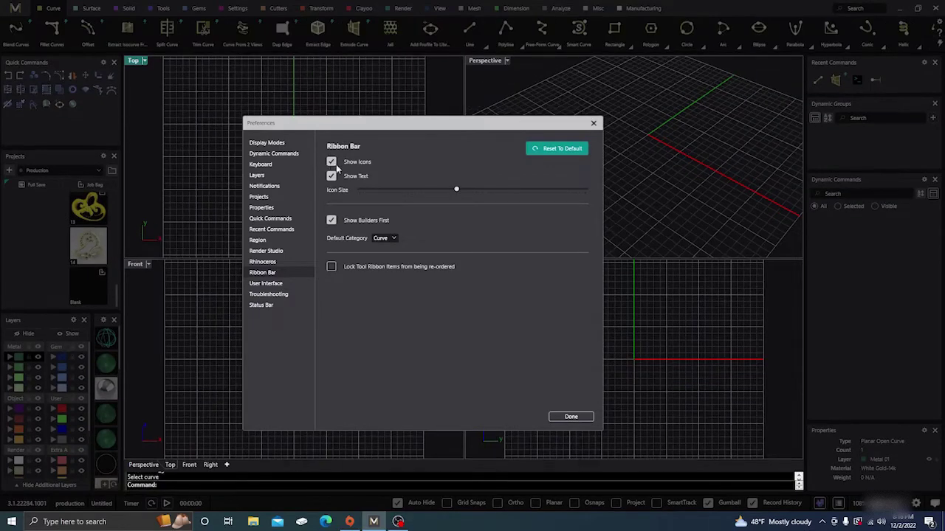
pyautogui.moveTo(416, 127); pyautogui.dragTo(385, 159)
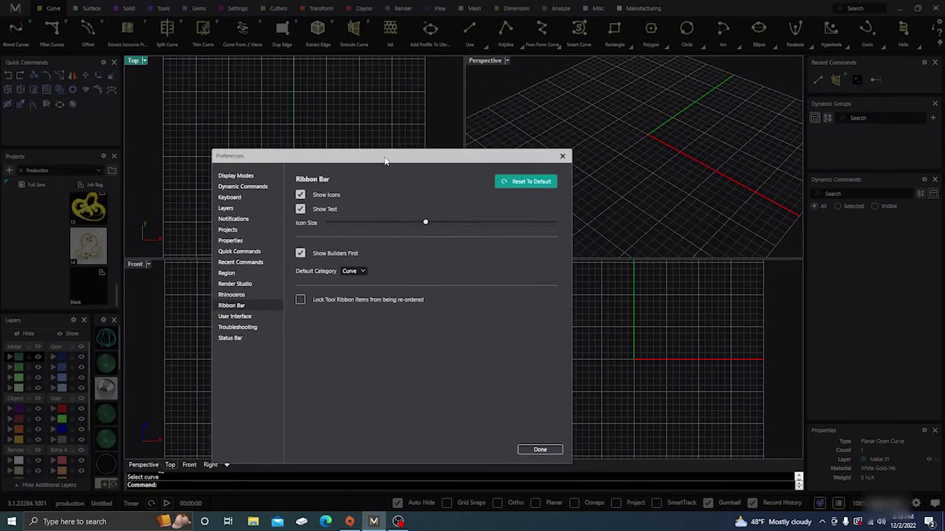
pyautogui.moveTo(425, 222); pyautogui.dragTo(523, 226)
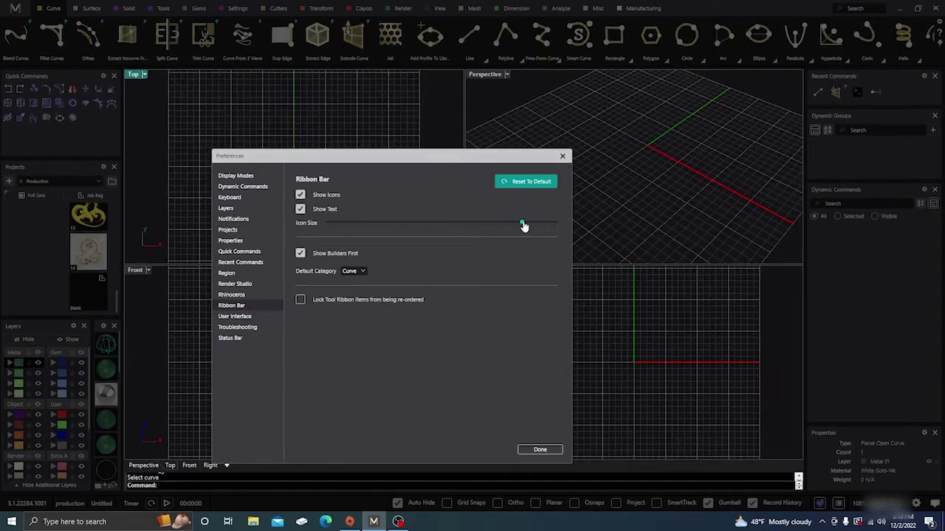
pyautogui.click(540, 449)
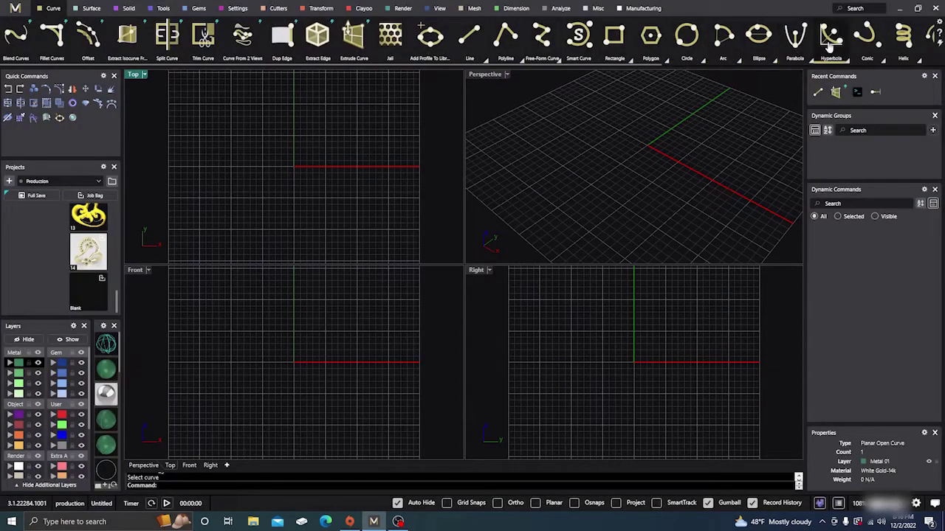
pyautogui.click(927, 28)
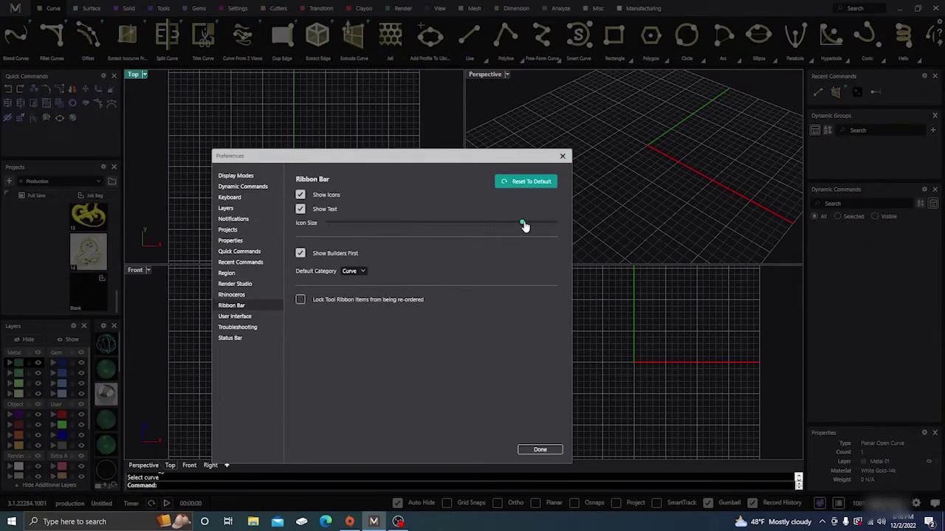
pyautogui.moveTo(522, 223); pyautogui.dragTo(433, 231)
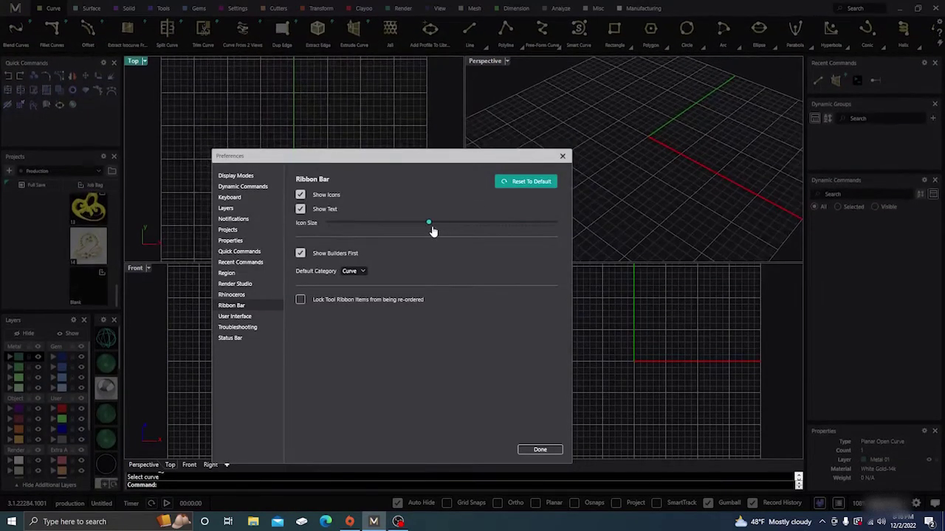
# Step: Toggle Show Builders First off and on, then reopen Ribbon Bar preferences and enable it
pyautogui.click(301, 255)
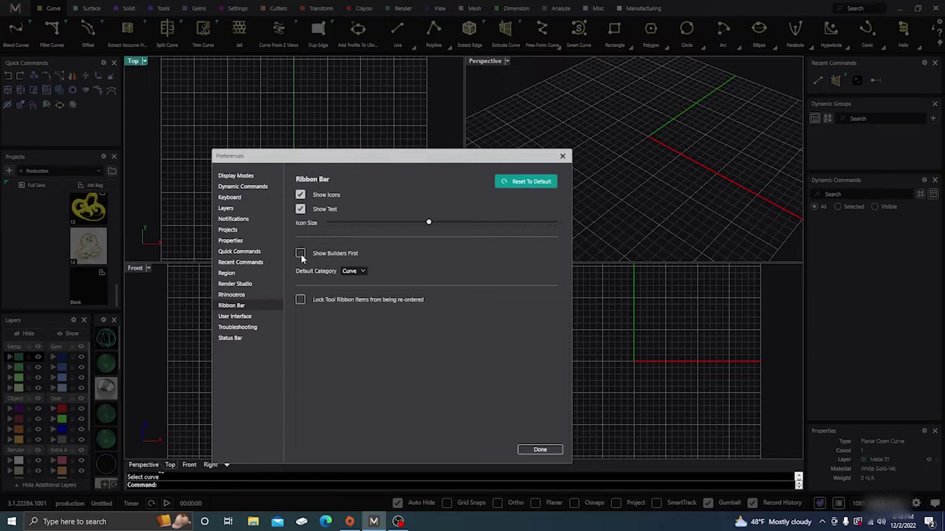
pyautogui.click(300, 254)
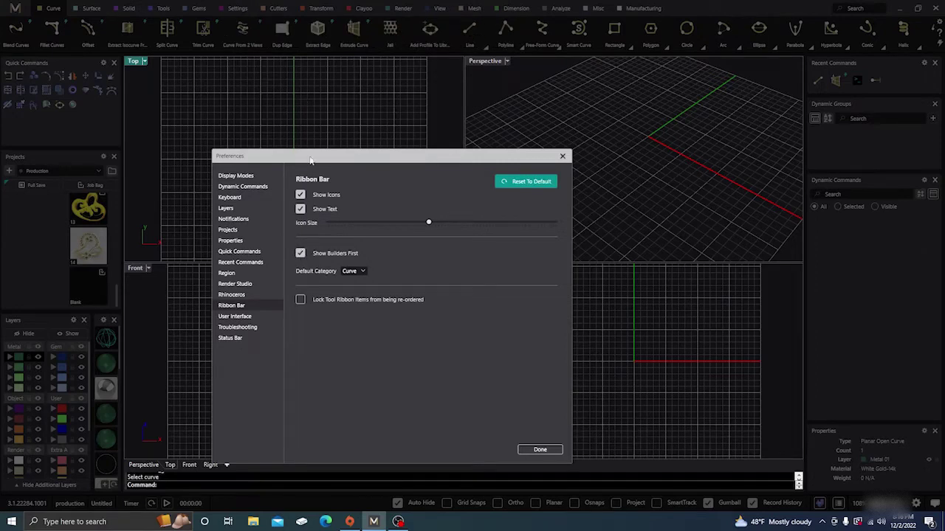
pyautogui.click(301, 255)
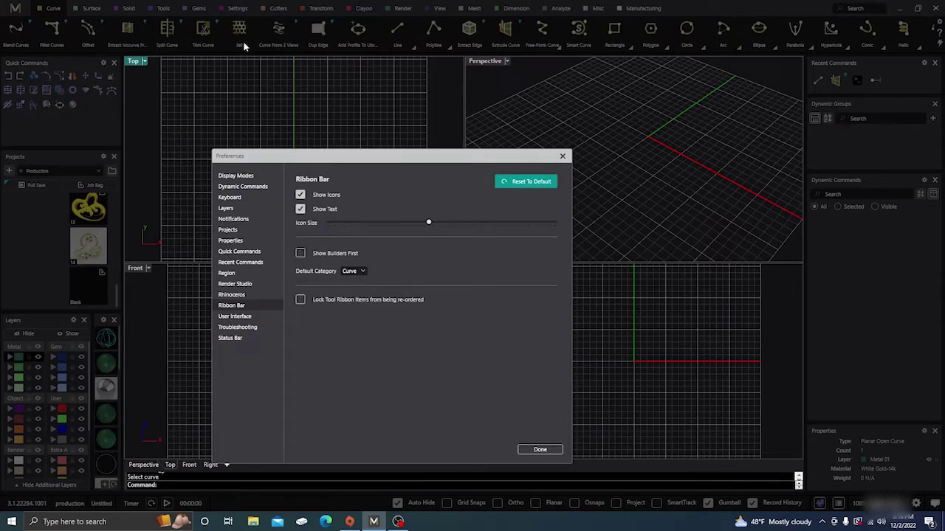
pyautogui.click(540, 450)
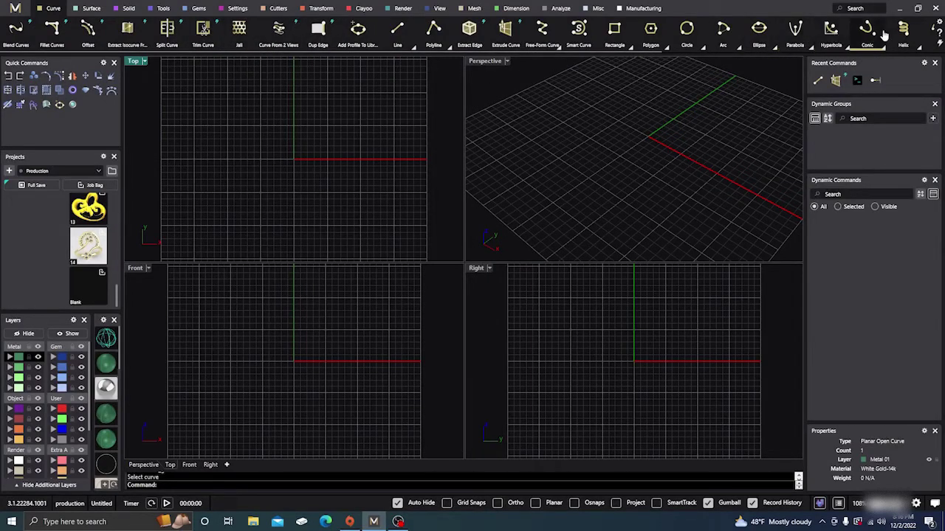
pyautogui.click(935, 29)
pyautogui.click(300, 253)
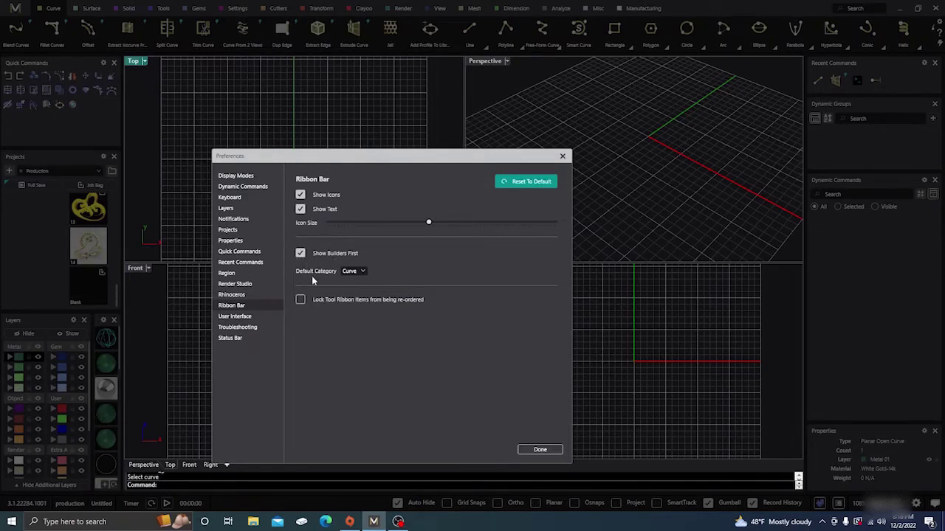
# Step: Set the ribbon's Default Category to Tools and apply the preferences
pyautogui.click(362, 272)
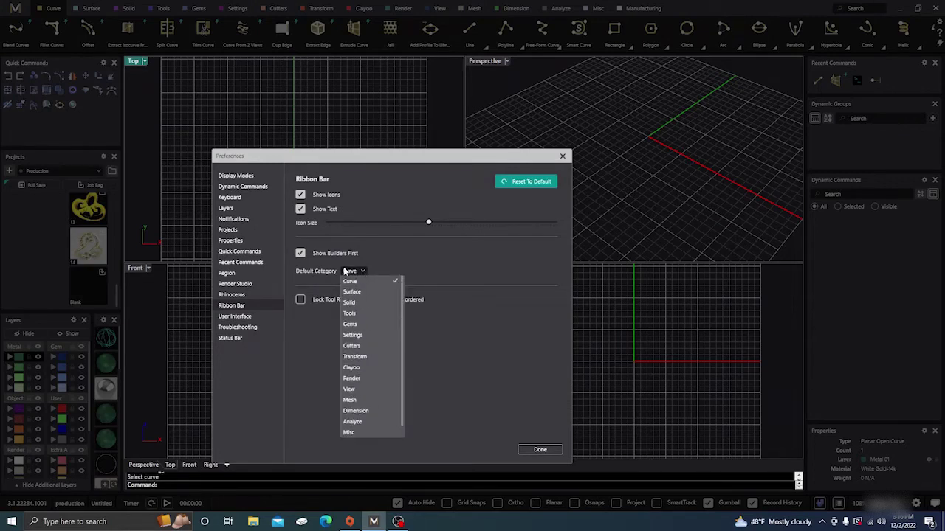
pyautogui.click(350, 314)
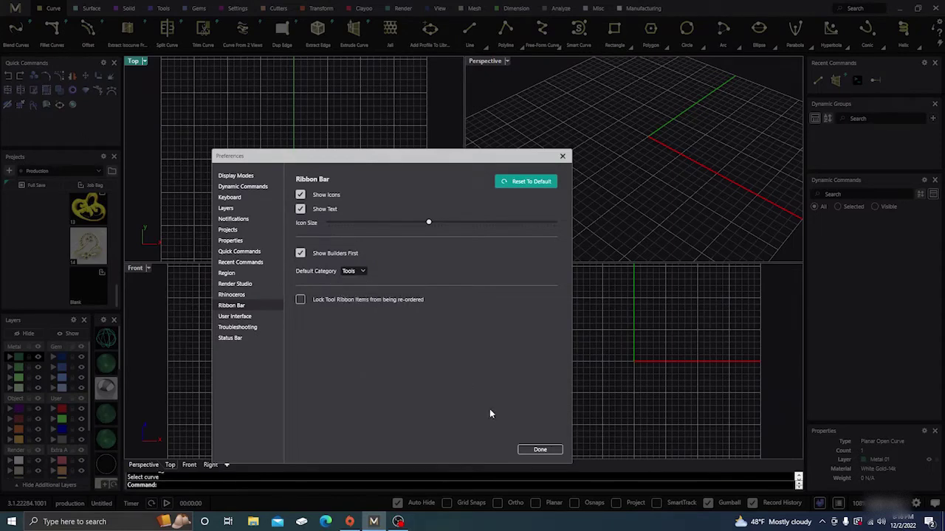
pyautogui.click(540, 449)
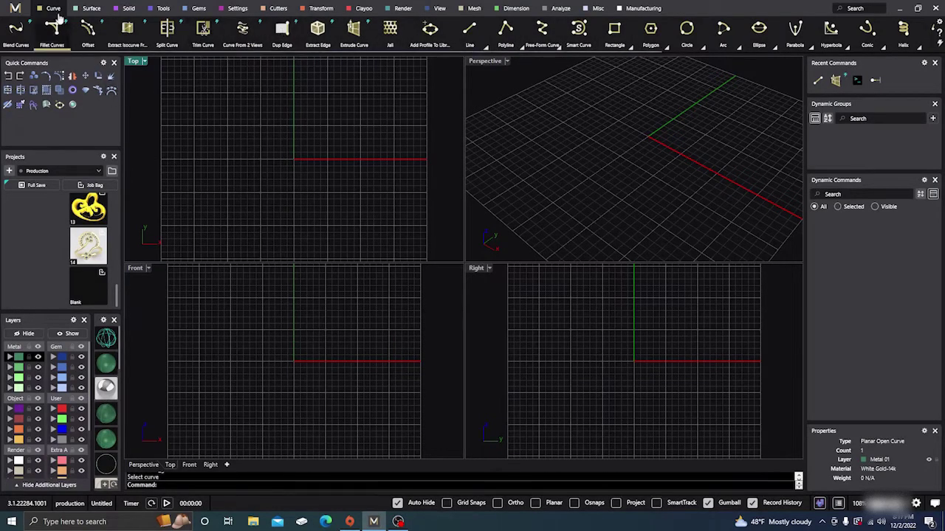
# Step: Start a new document without saving changes to the current one
pyautogui.click(14, 8)
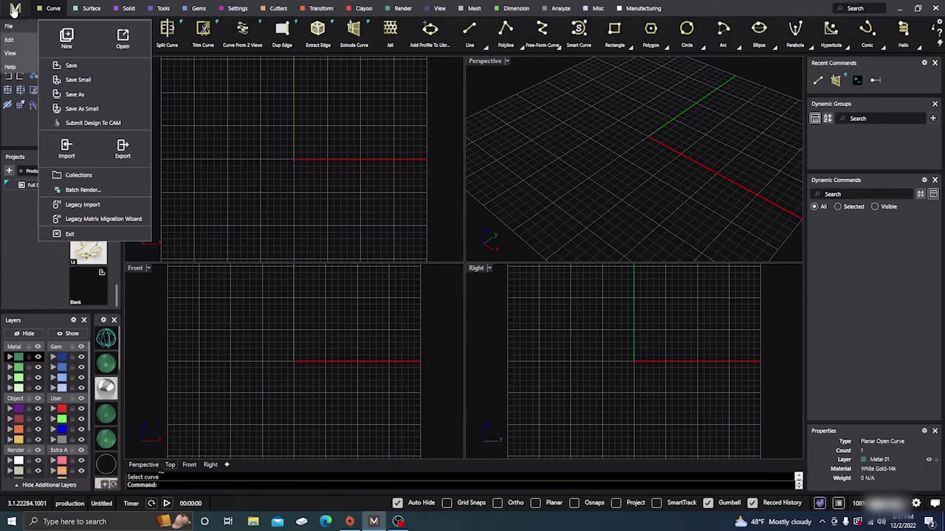
pyautogui.click(64, 38)
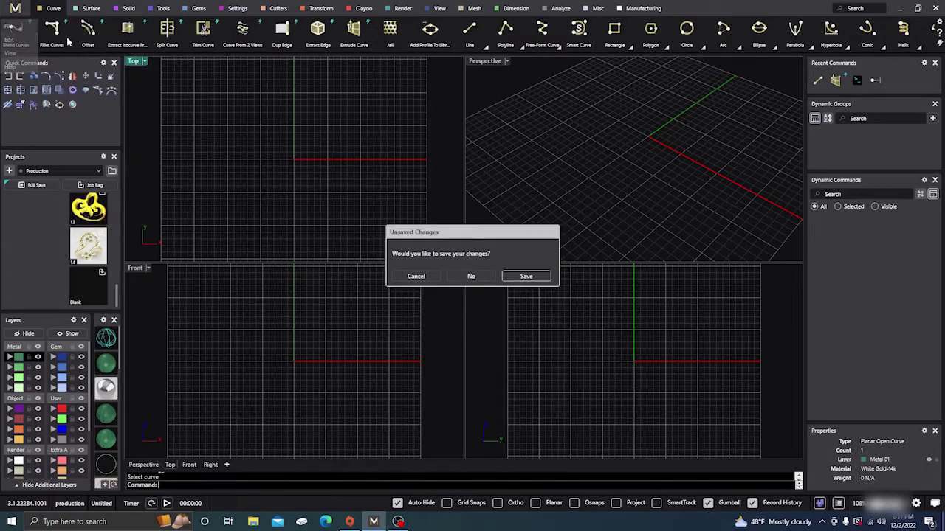
pyautogui.click(484, 278)
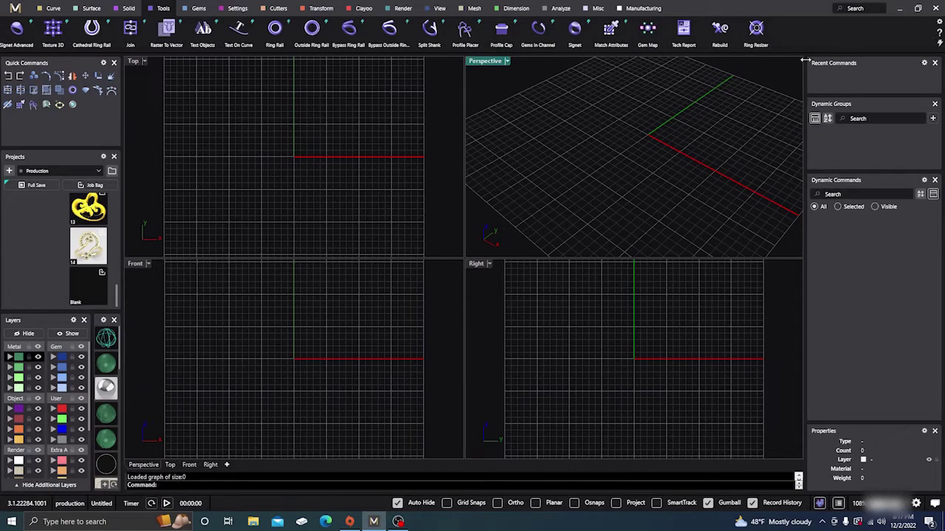
# Step: Review the Tools default category in Ribbon Bar preferences, then move Bypass Outside Ring after Text On Curve
pyautogui.click(939, 27)
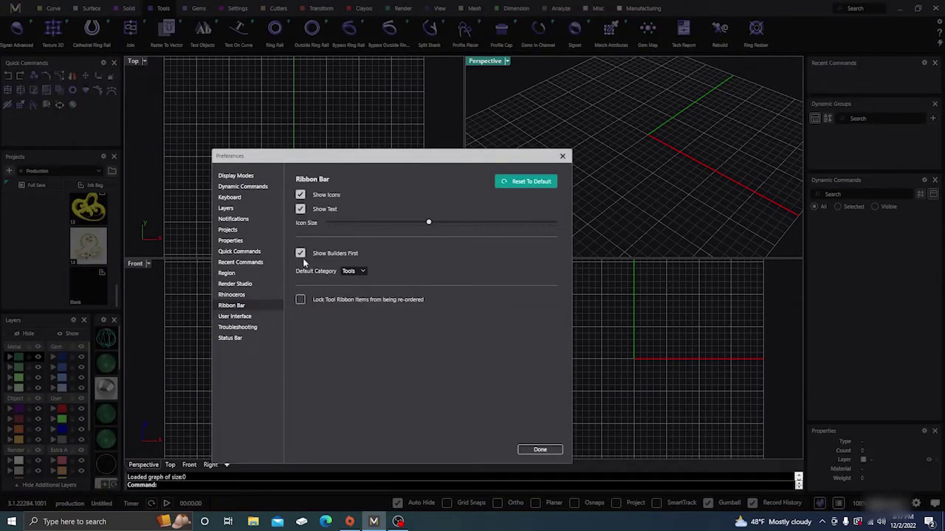
pyautogui.click(362, 272)
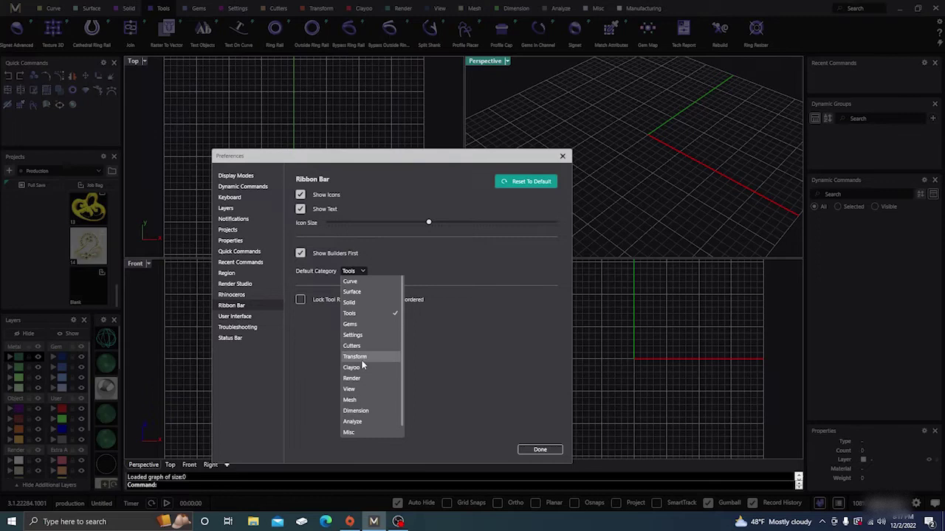
pyautogui.click(379, 263)
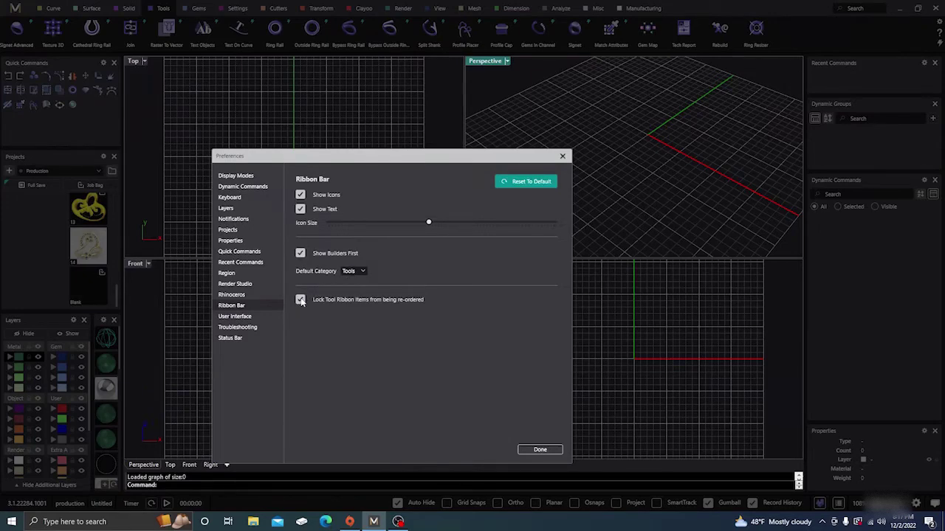
pyautogui.click(539, 449)
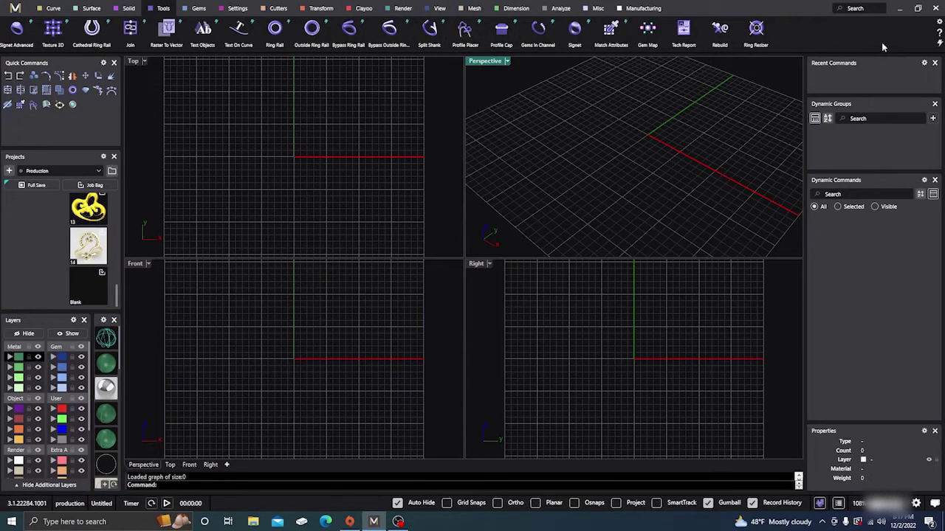
pyautogui.click(939, 41)
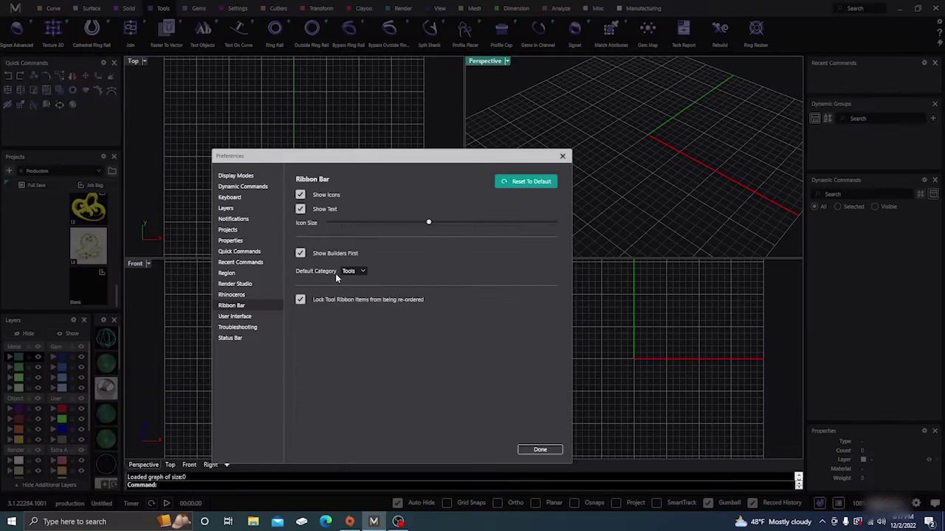
pyautogui.click(543, 449)
pyautogui.moveTo(389, 33); pyautogui.dragTo(236, 50)
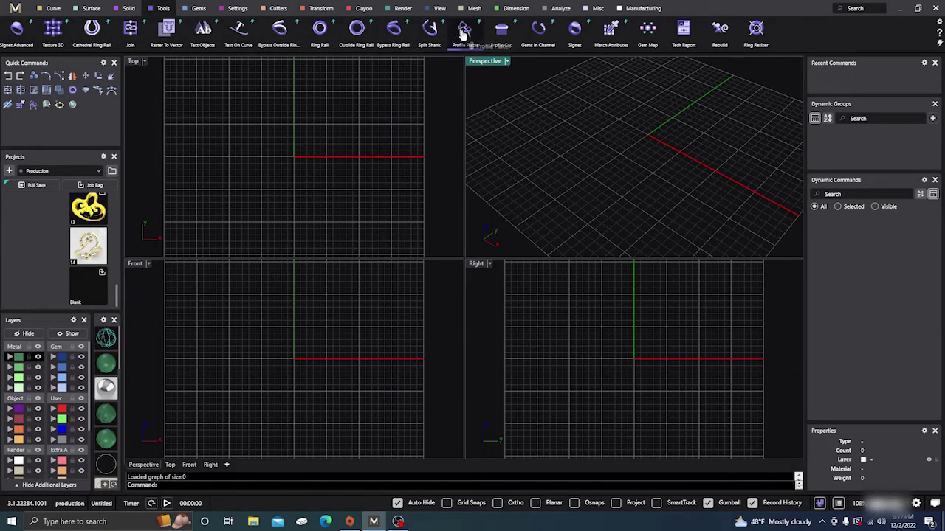
# Step: Move Profile Placer left on the Tools ribbon, then add Outside Ring Rail to Quick Commands and test it
pyautogui.moveTo(464, 31); pyautogui.dragTo(316, 43)
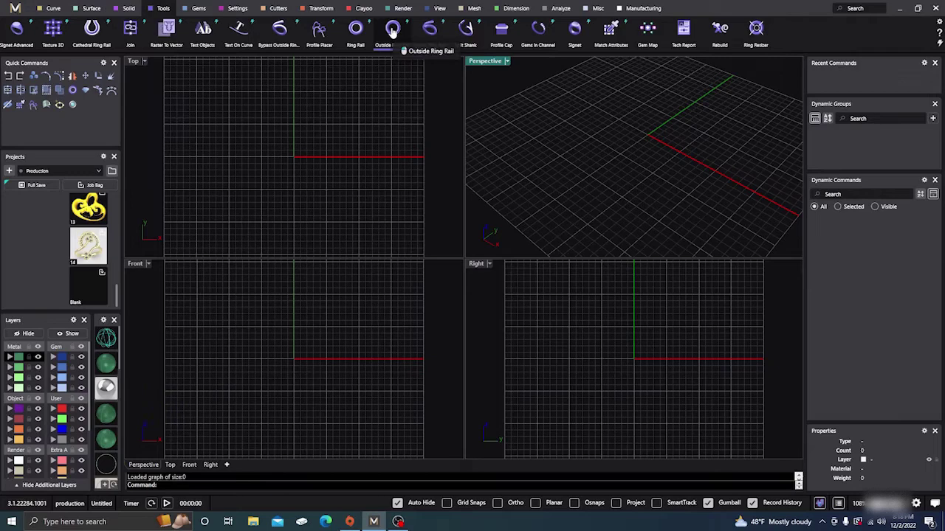
pyautogui.moveTo(392, 31); pyautogui.dragTo(52, 111)
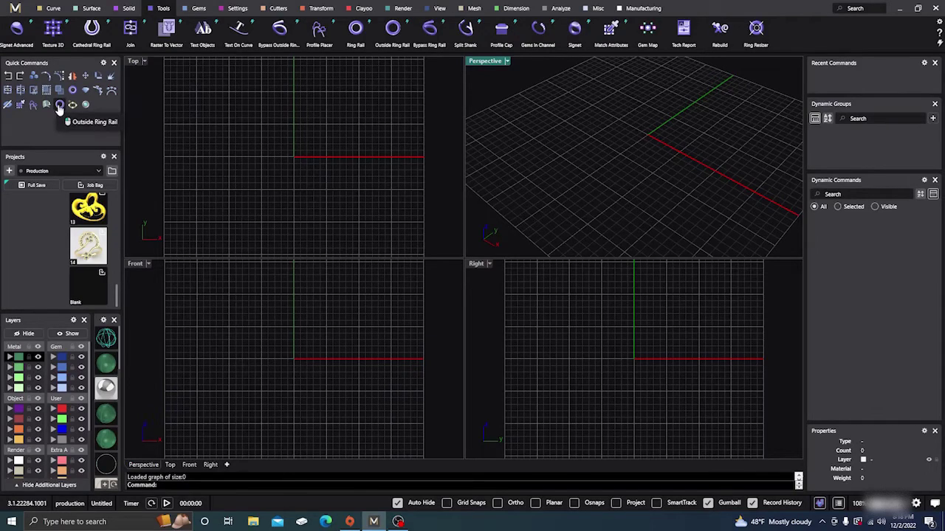
pyautogui.click(60, 106)
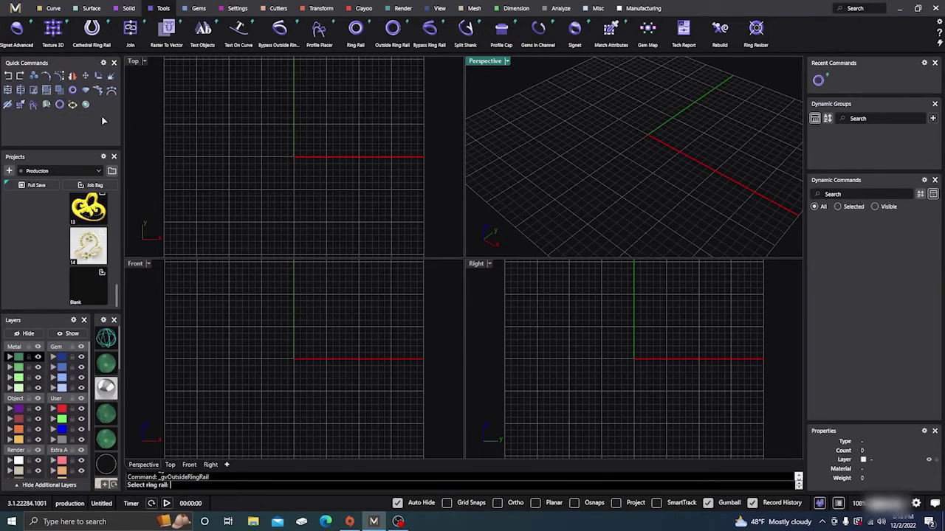
pyautogui.rightClick(167, 114)
pyautogui.moveTo(60, 105); pyautogui.dragTo(190, 122)
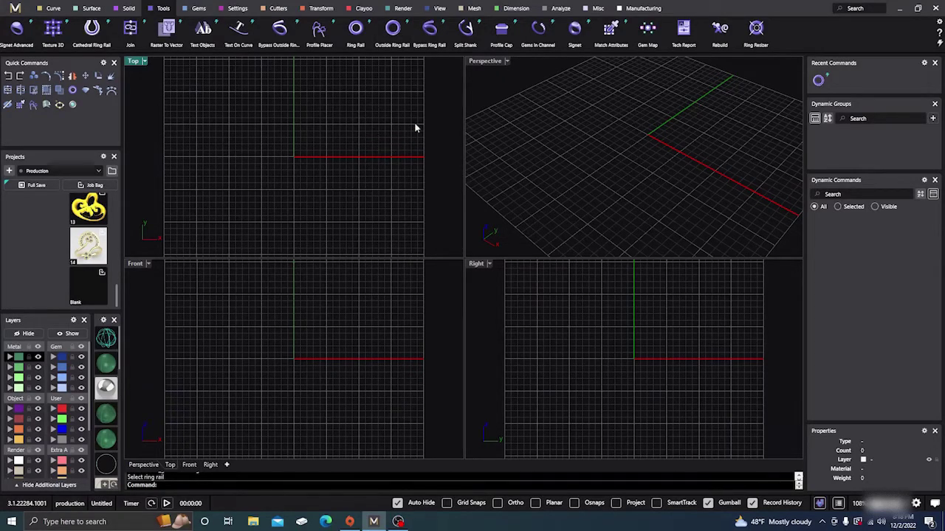
# Step: Reset the Ribbon Bar preferences to their defaults
pyautogui.click(939, 25)
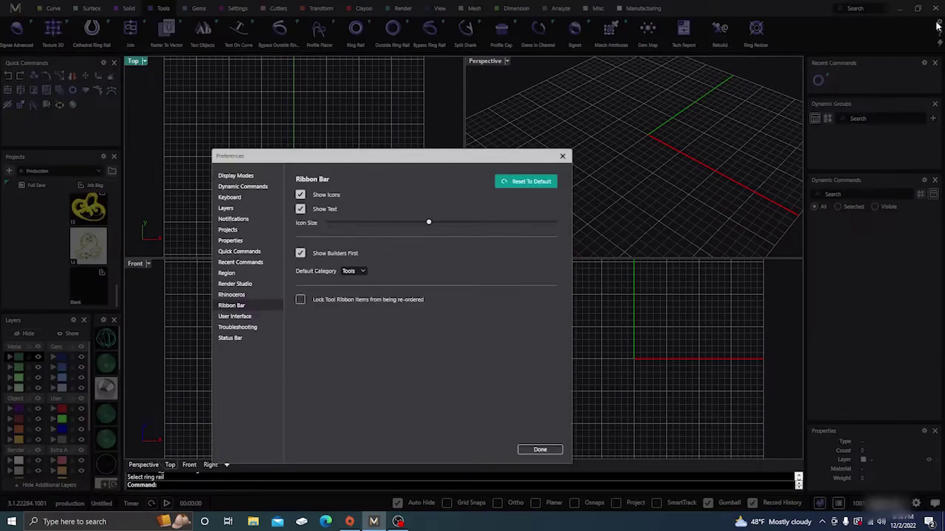
pyautogui.click(533, 183)
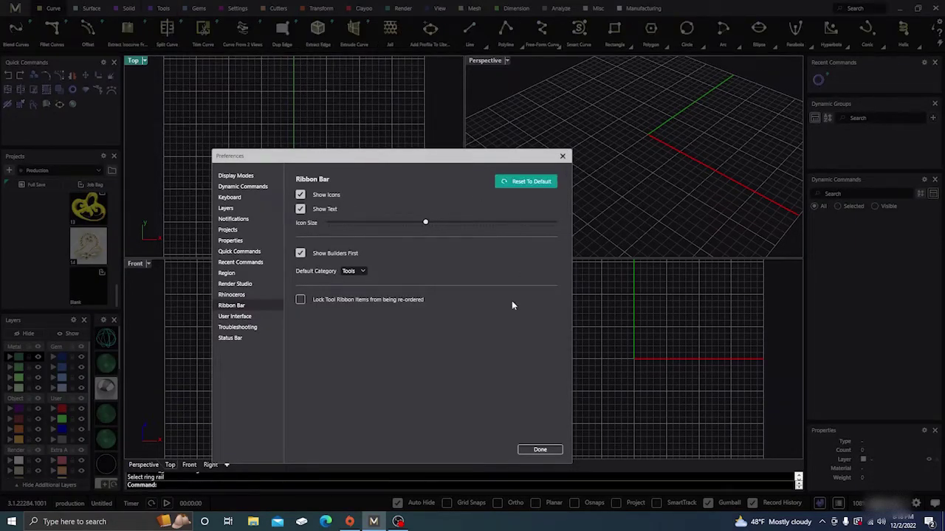
pyautogui.click(539, 450)
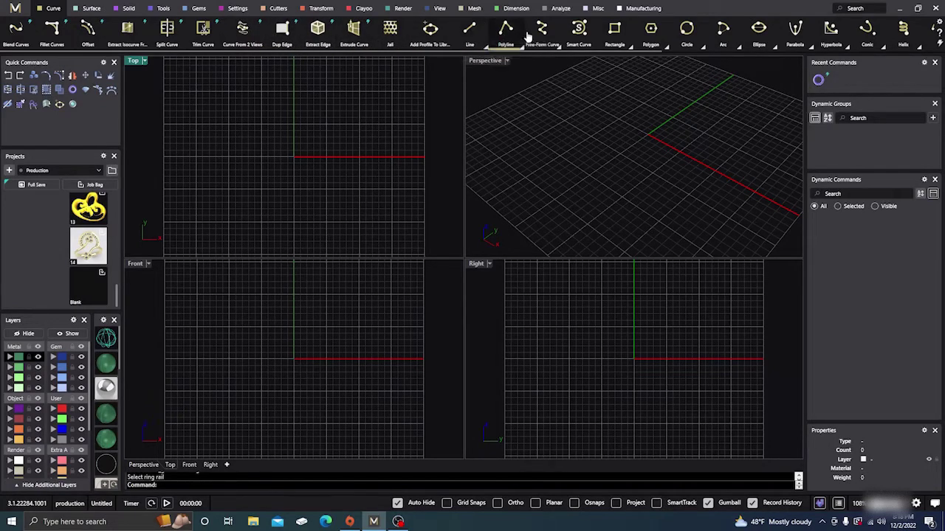
# Step: Move Free-Form Curve before Line and Edit Tools between Line and Polyline on the ribbon
pyautogui.moveTo(539, 34); pyautogui.dragTo(476, 47)
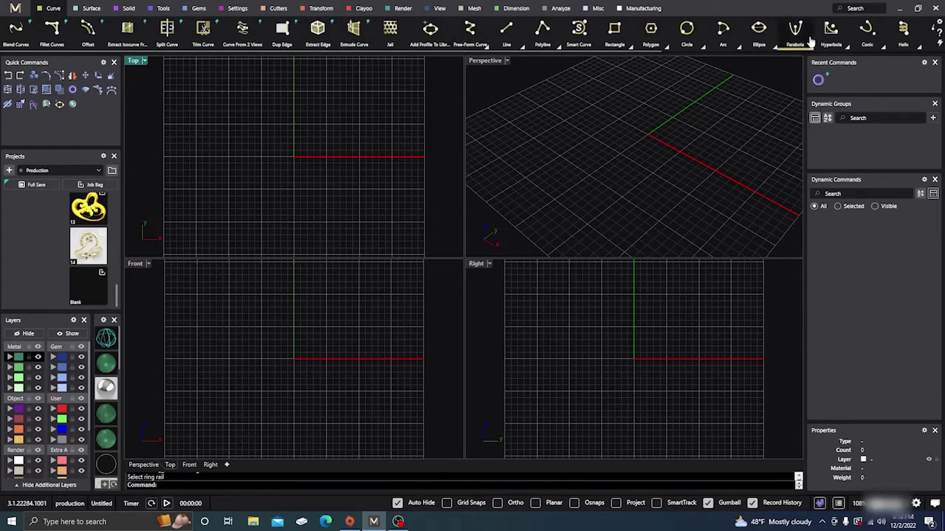
pyautogui.scroll(-5, 812, 46)
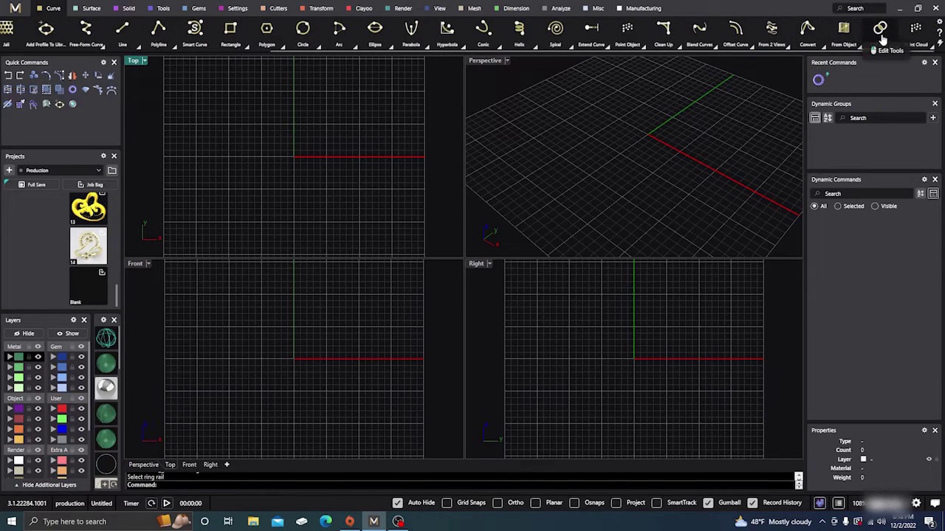
pyautogui.moveTo(880, 29); pyautogui.dragTo(173, 46)
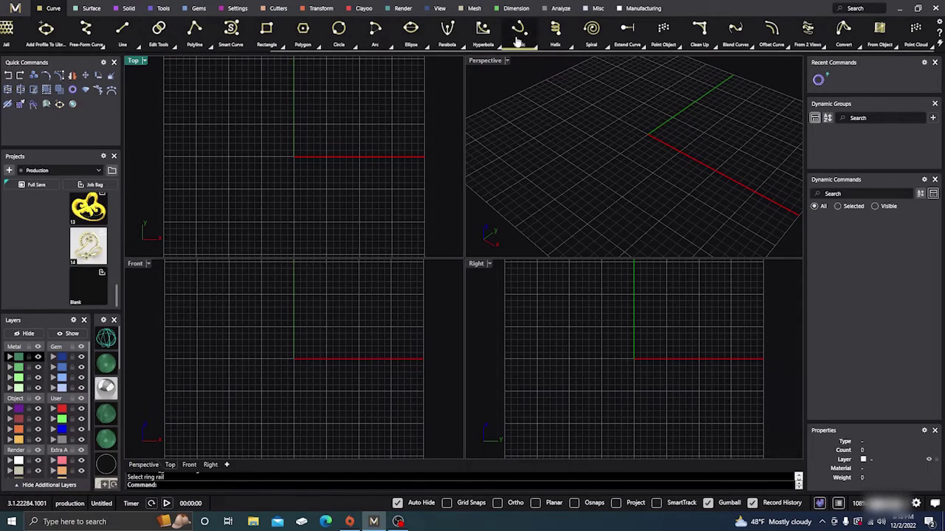
pyautogui.scroll(4, 516, 38)
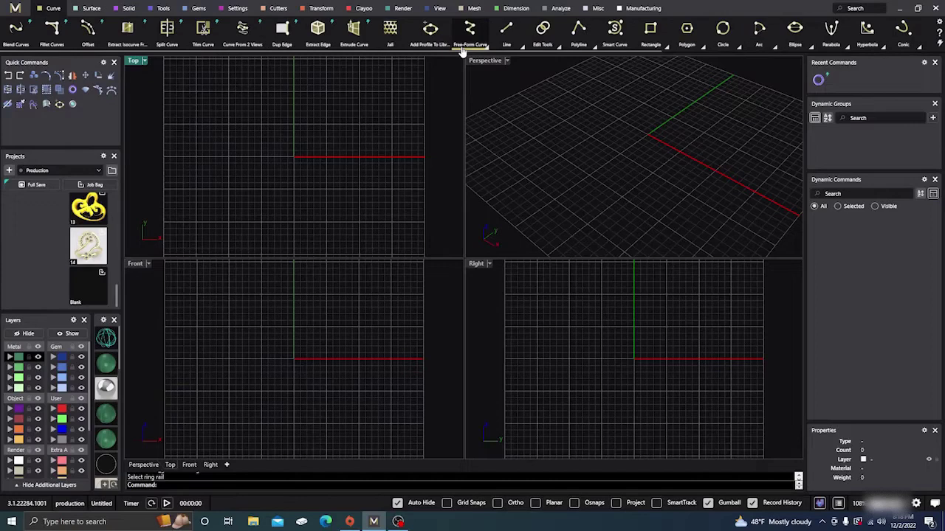
pyautogui.scroll(1, 458, 52)
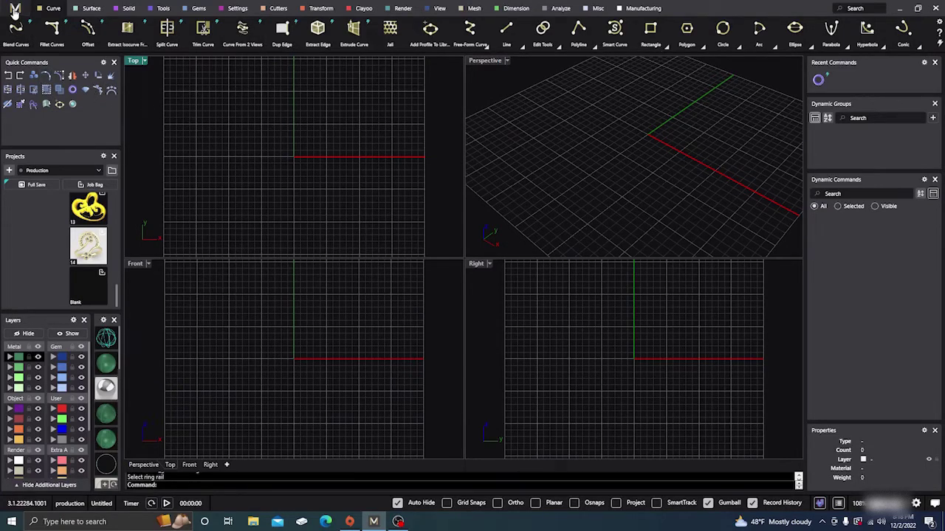
pyautogui.click(16, 9)
pyautogui.click(17, 41)
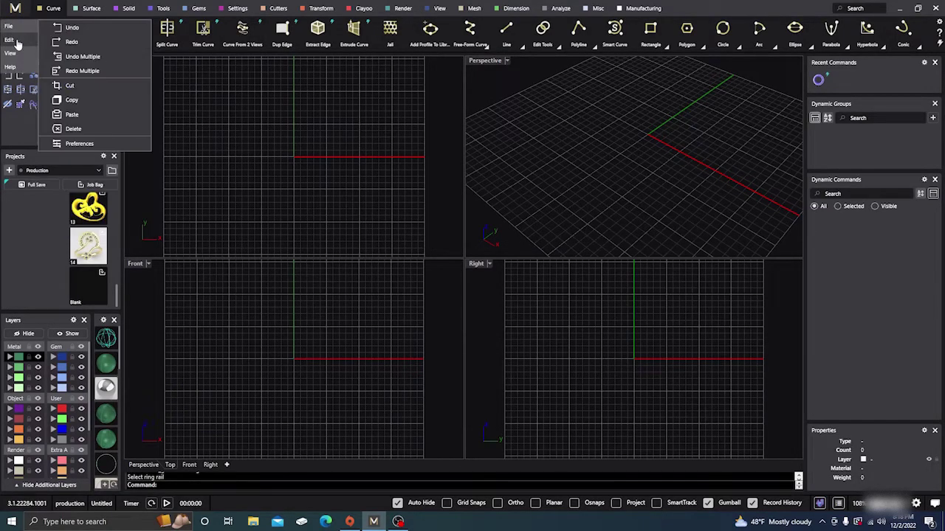
# Step: Toggle the Quick Commands Show Icons and Show Text options, leaving both enabled
pyautogui.click(184, 102)
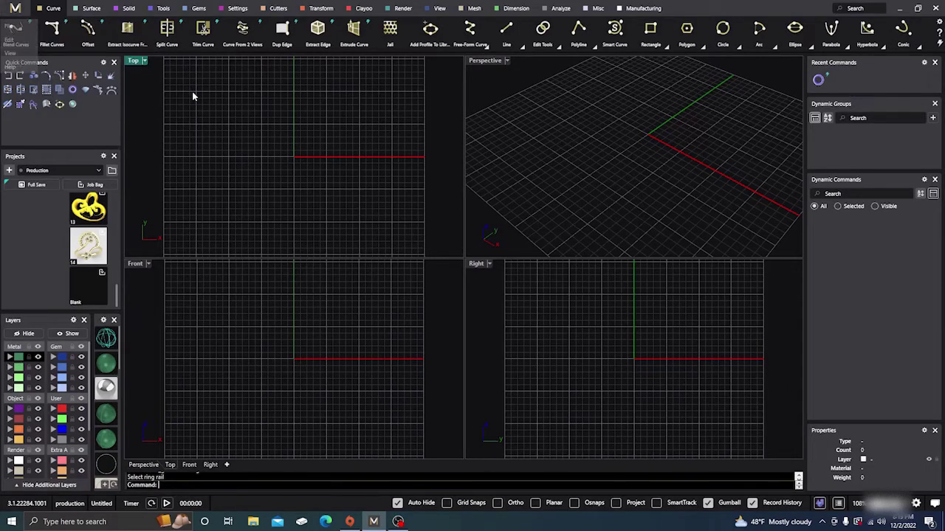
pyautogui.click(103, 63)
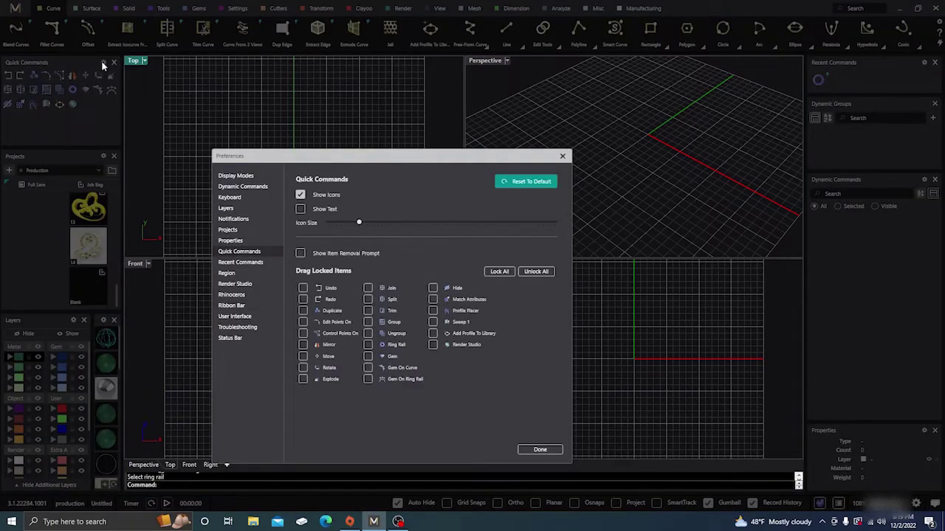
pyautogui.moveTo(411, 159); pyautogui.dragTo(513, 103)
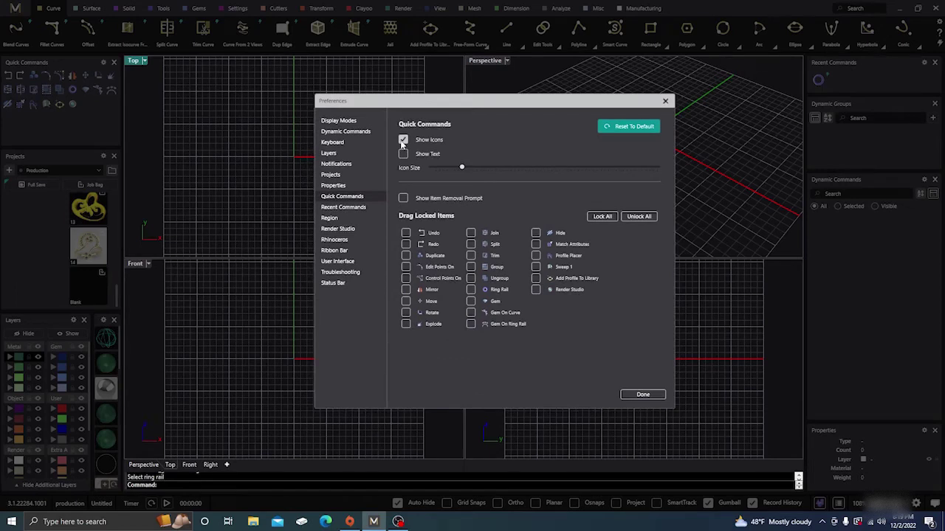
pyautogui.click(403, 140)
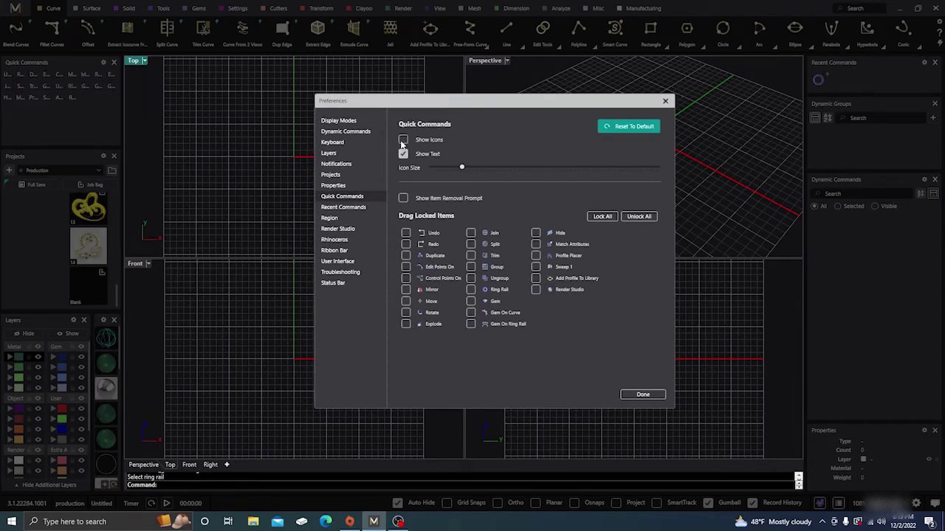
pyautogui.click(403, 141)
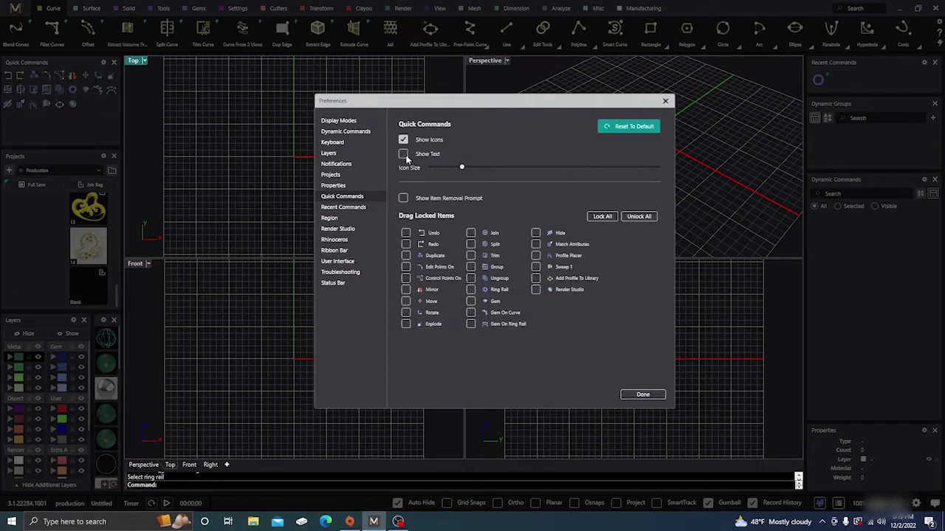
pyautogui.click(641, 394)
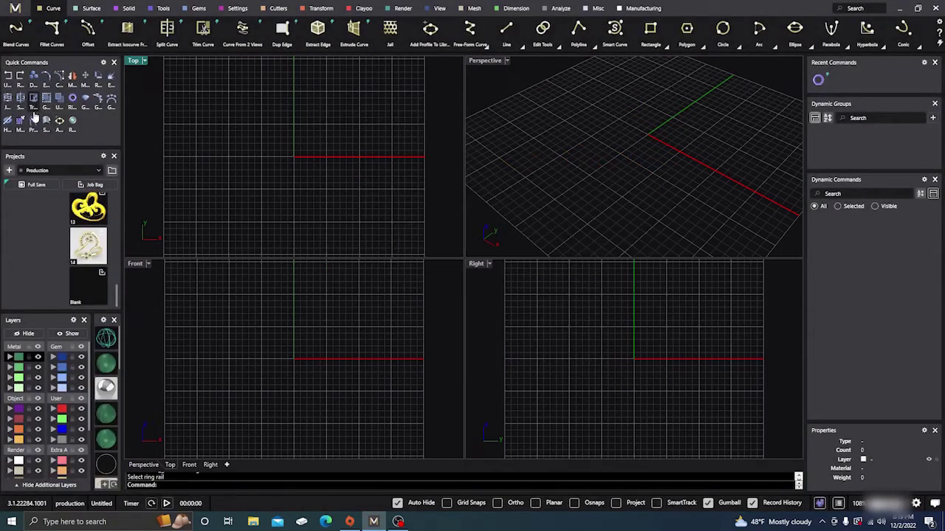
# Step: Increase the Quick Commands icon size with the Icon Size slider
pyautogui.click(103, 62)
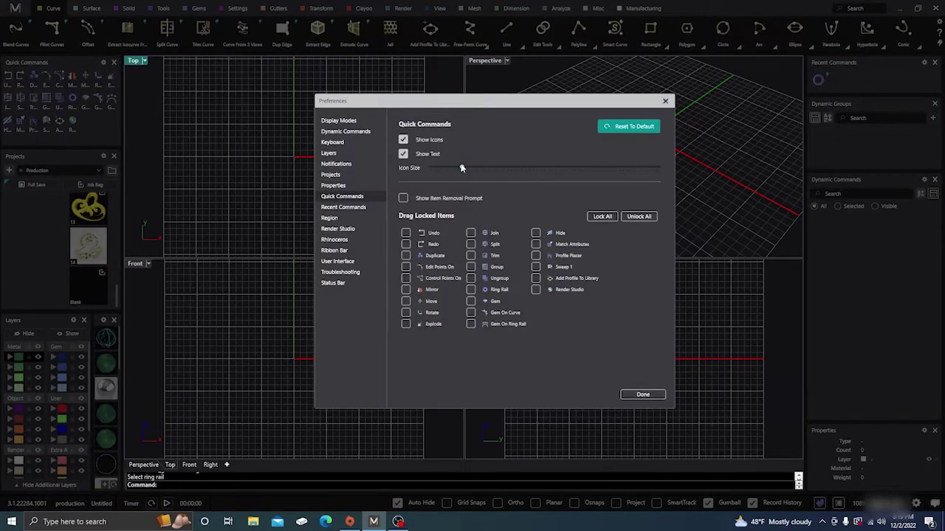
pyautogui.moveTo(462, 168); pyautogui.dragTo(523, 180)
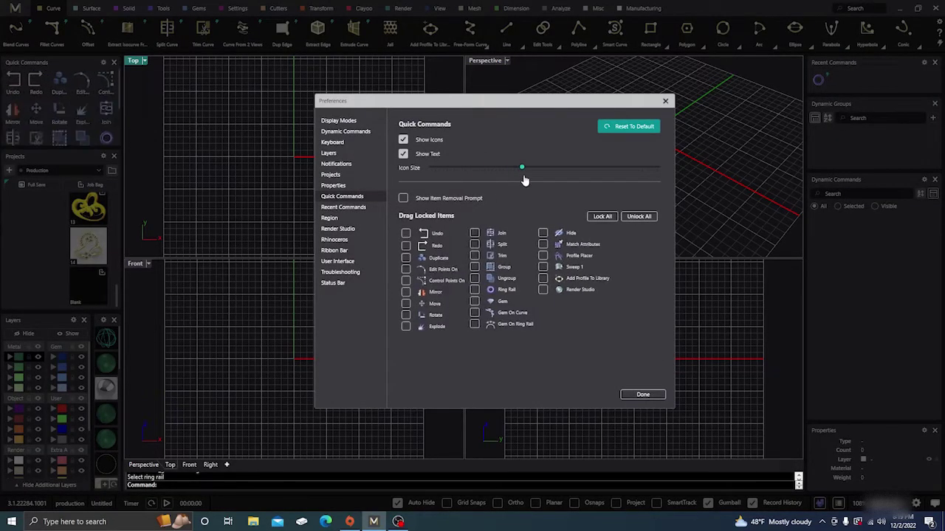
pyautogui.click(643, 394)
pyautogui.scroll(-2, 70, 118)
pyautogui.scroll(-2, 70, 118)
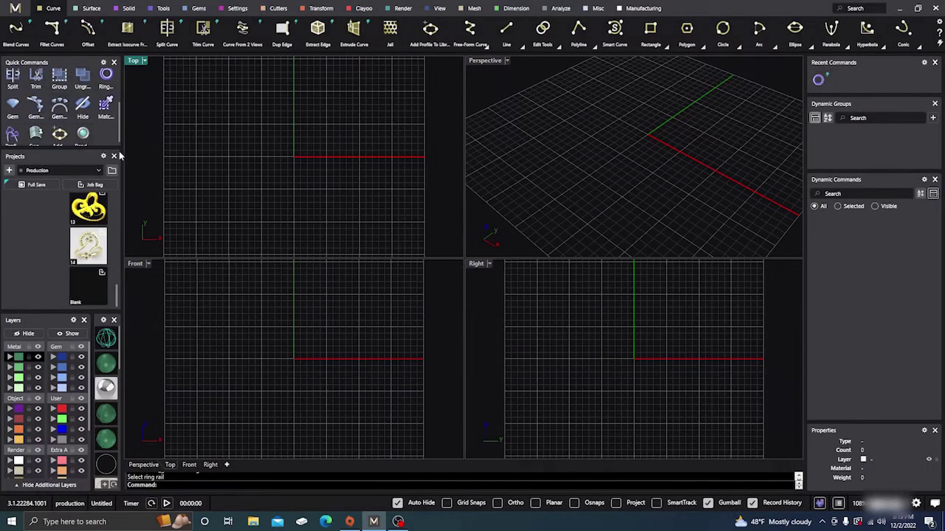
# Step: Enable Show Item Removal Prompt, then drag Hide out of Quick Commands and decline the removal
pyautogui.click(104, 64)
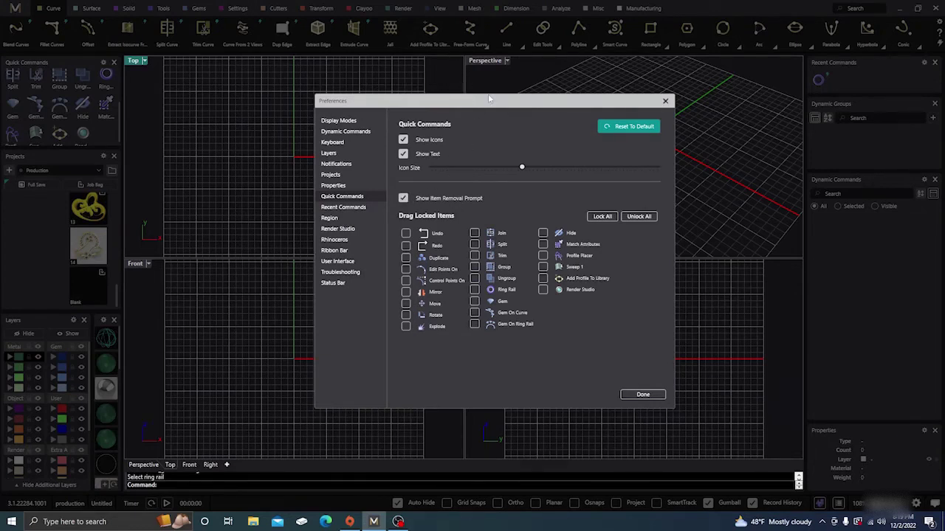
pyautogui.click(648, 394)
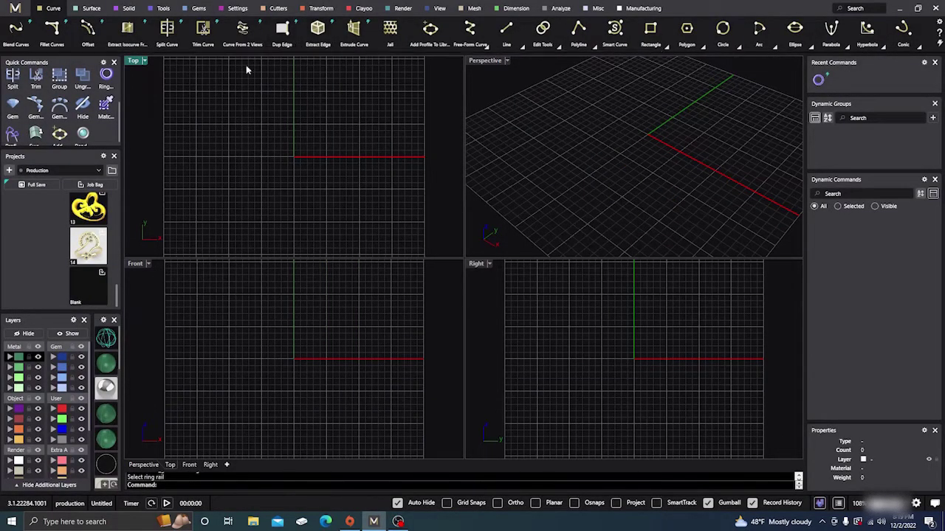
pyautogui.moveTo(83, 106); pyautogui.dragTo(200, 158)
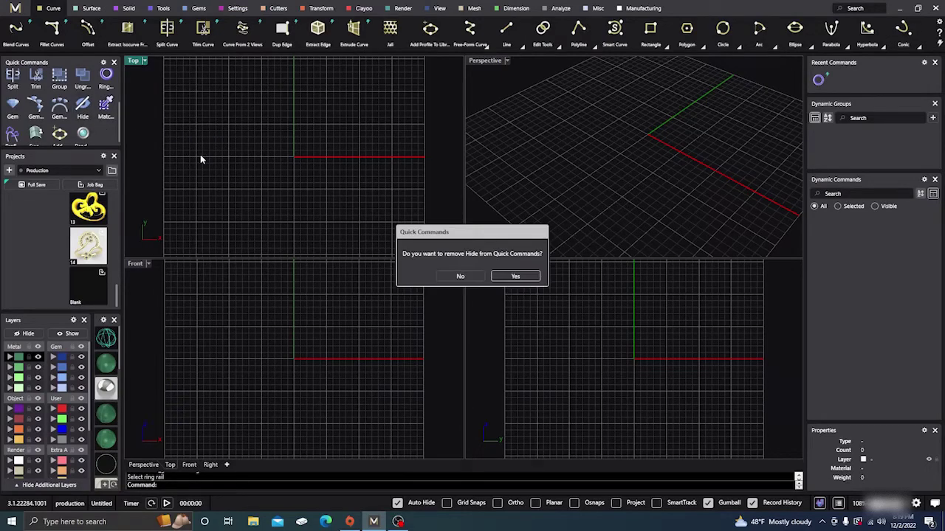
pyautogui.click(456, 278)
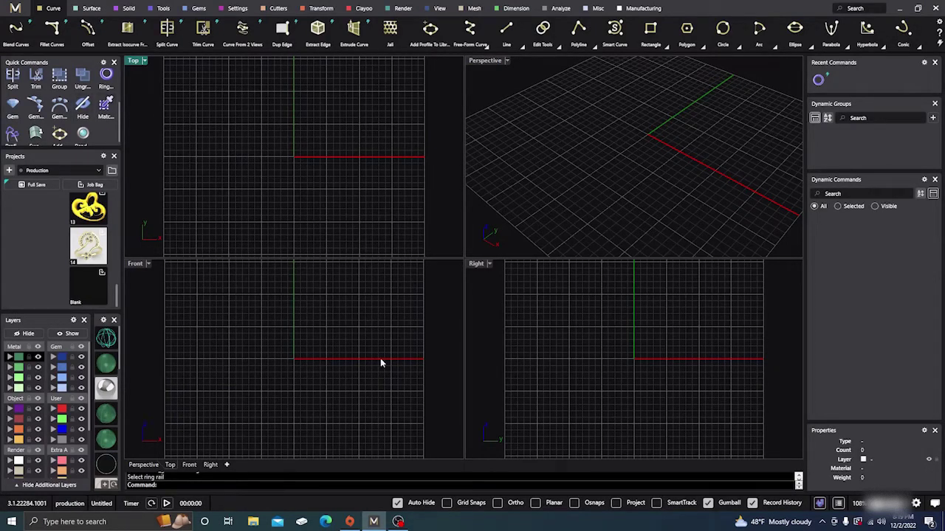
pyautogui.click(103, 63)
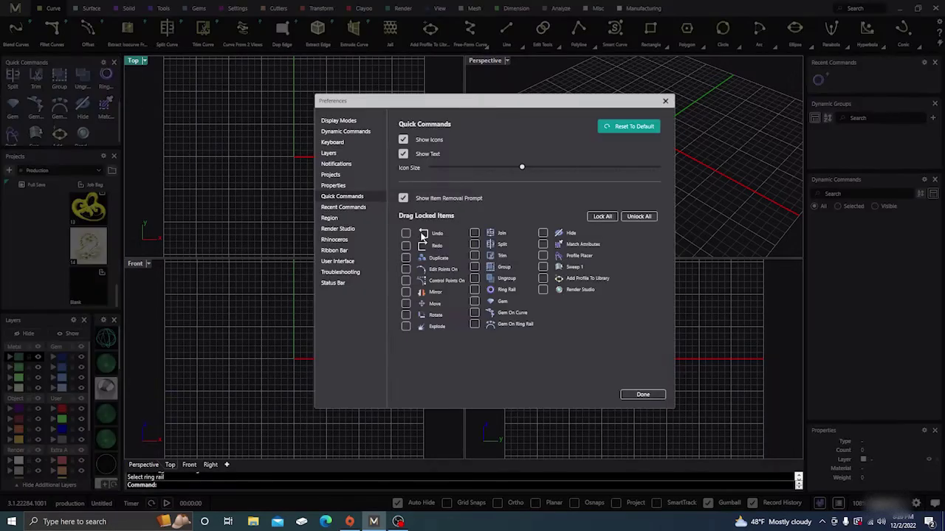
pyautogui.click(603, 217)
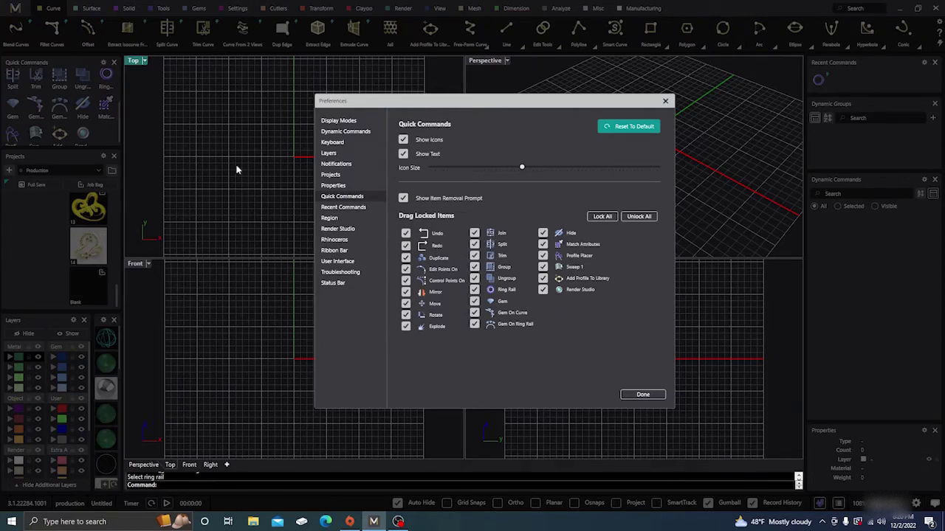
pyautogui.click(637, 396)
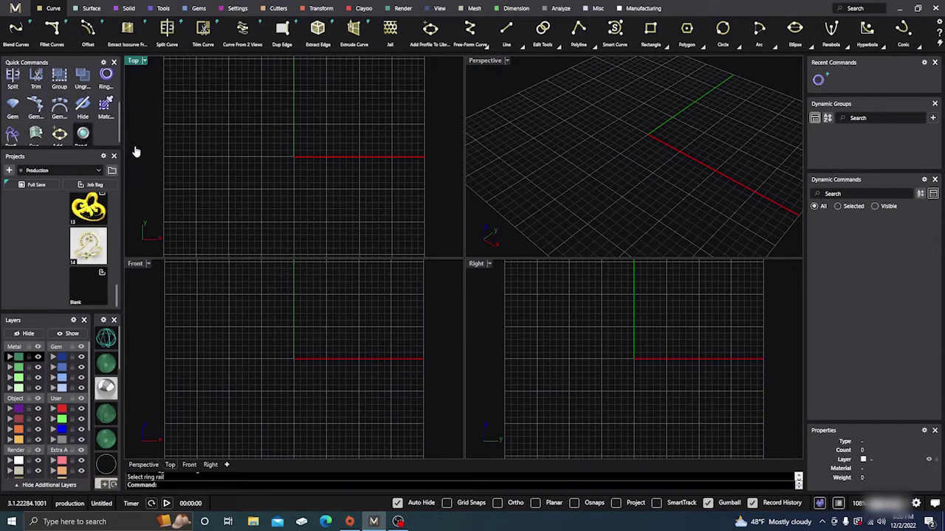
pyautogui.click(104, 63)
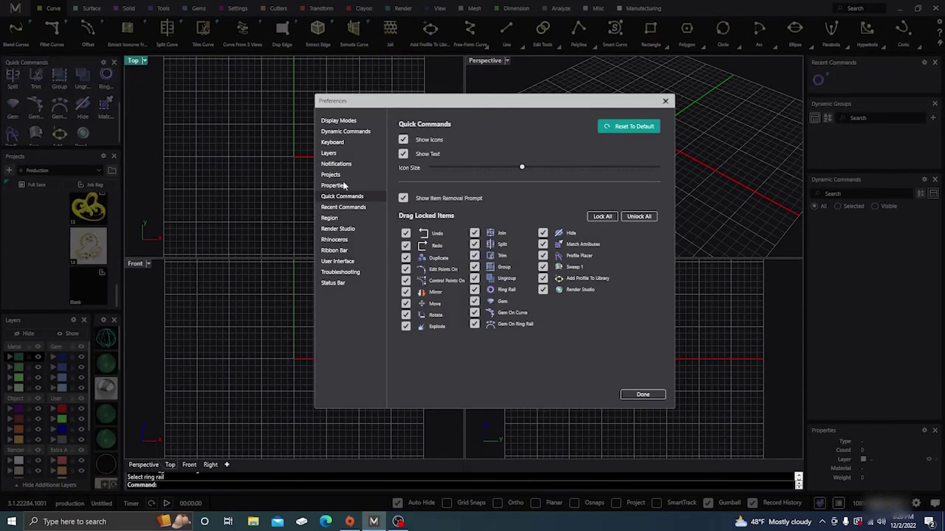
pyautogui.click(638, 216)
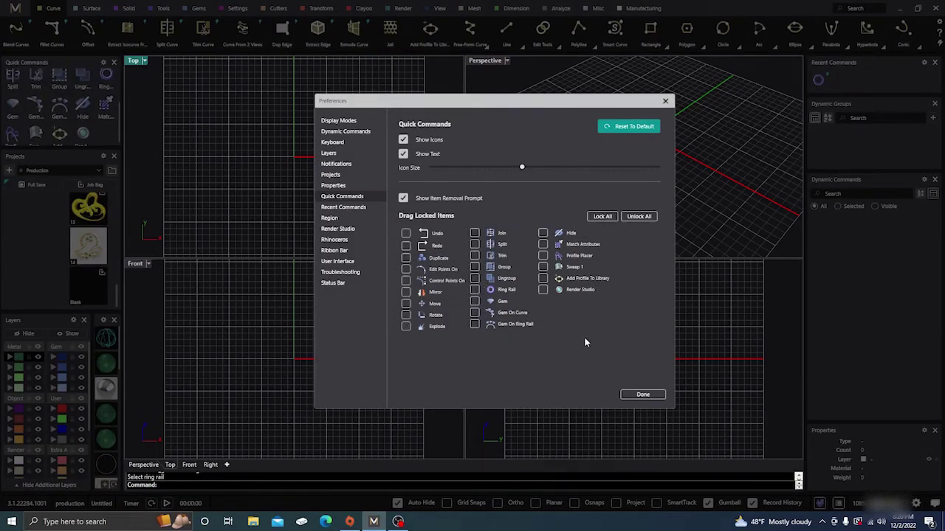
pyautogui.click(645, 396)
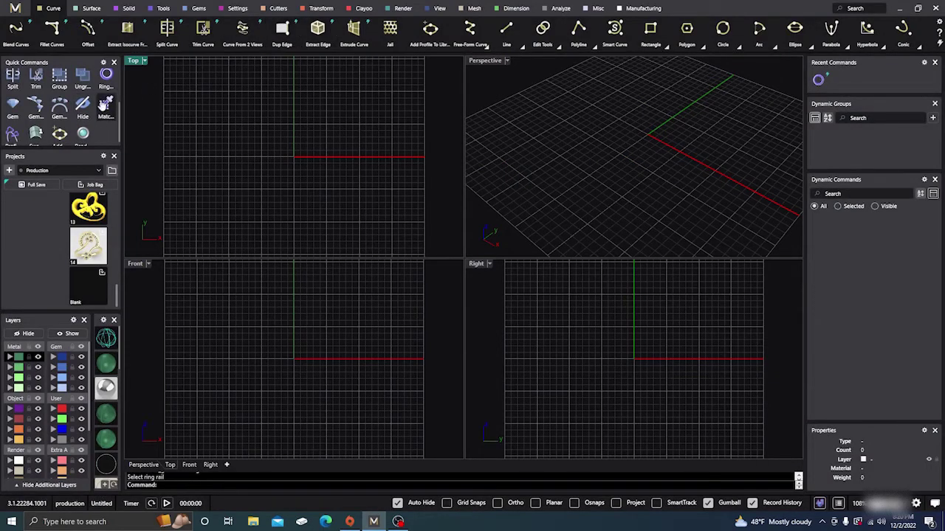
# Step: Add Extrude Curve to Quick Commands and drag Duplicate out, confirming its removal
pyautogui.moveTo(355, 33); pyautogui.dragTo(395, 34)
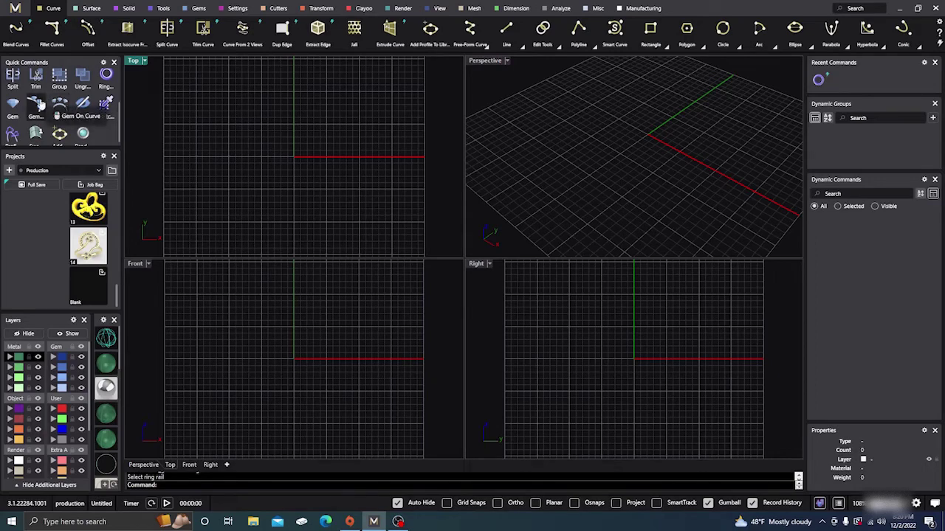
pyautogui.scroll(3, 51, 107)
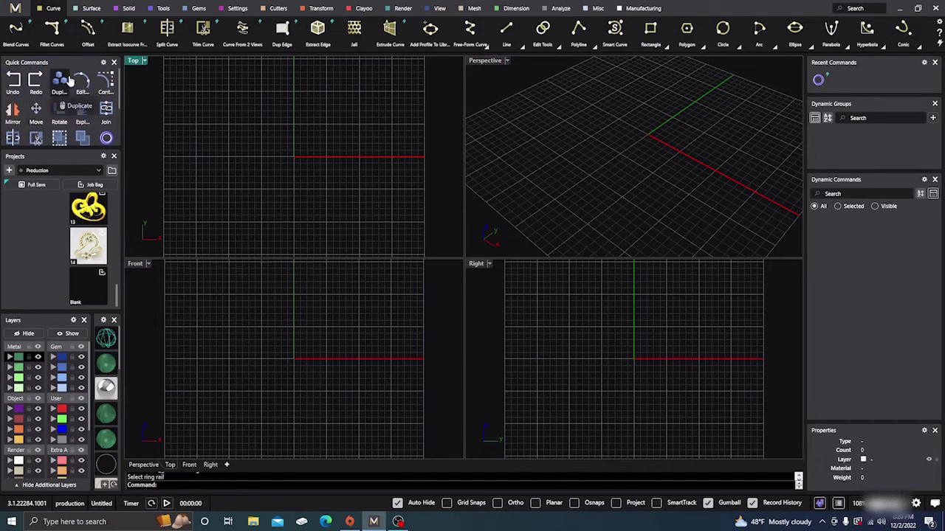
pyautogui.moveTo(62, 84); pyautogui.dragTo(96, 90)
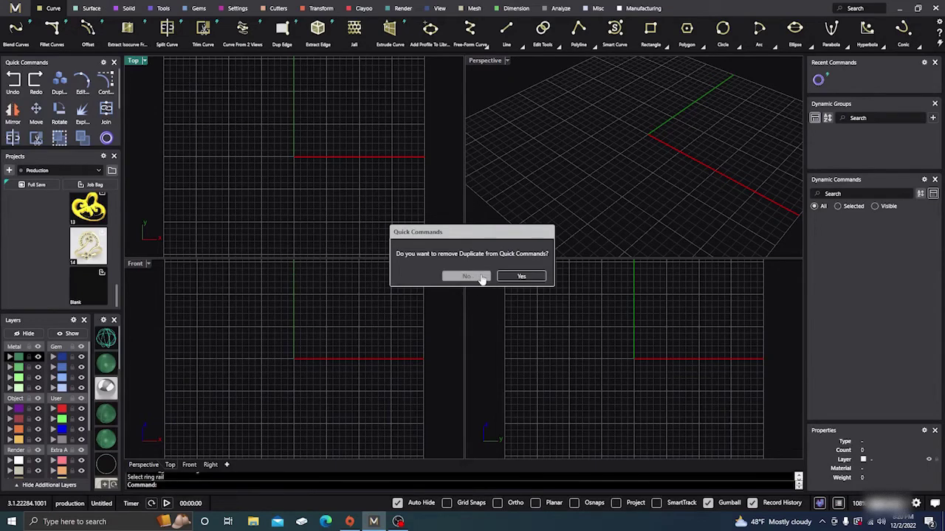
pyautogui.click(506, 279)
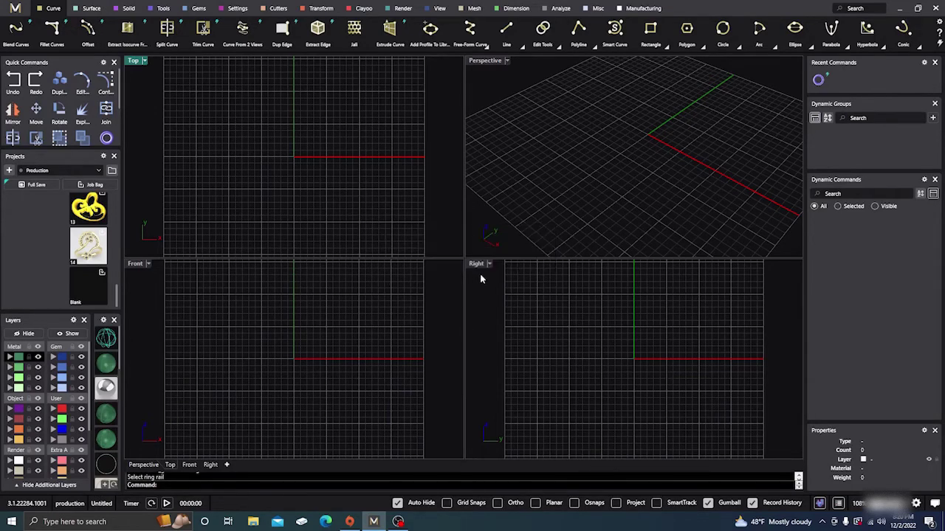
pyautogui.scroll(-5, 82, 90)
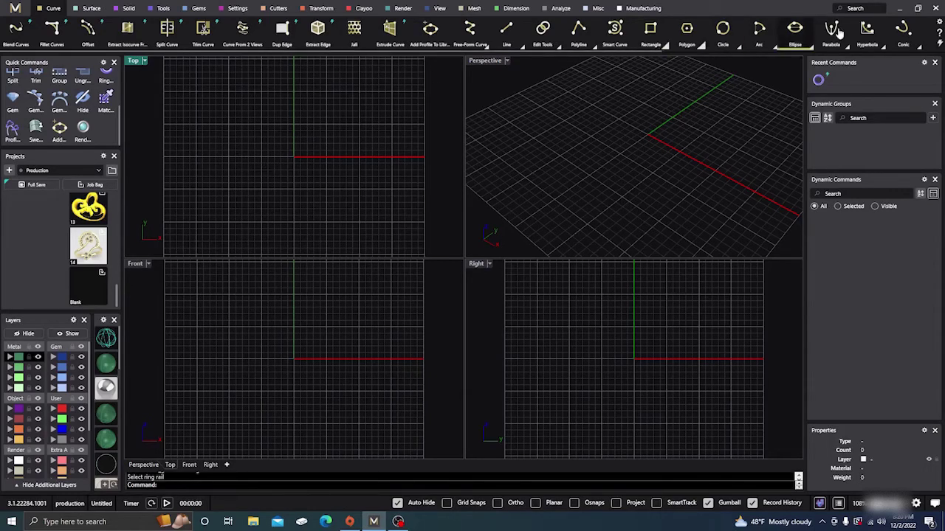
# Step: Shrink the ribbon Icon Size slider, then reset the Ribbon Bar preferences to default
pyautogui.click(940, 26)
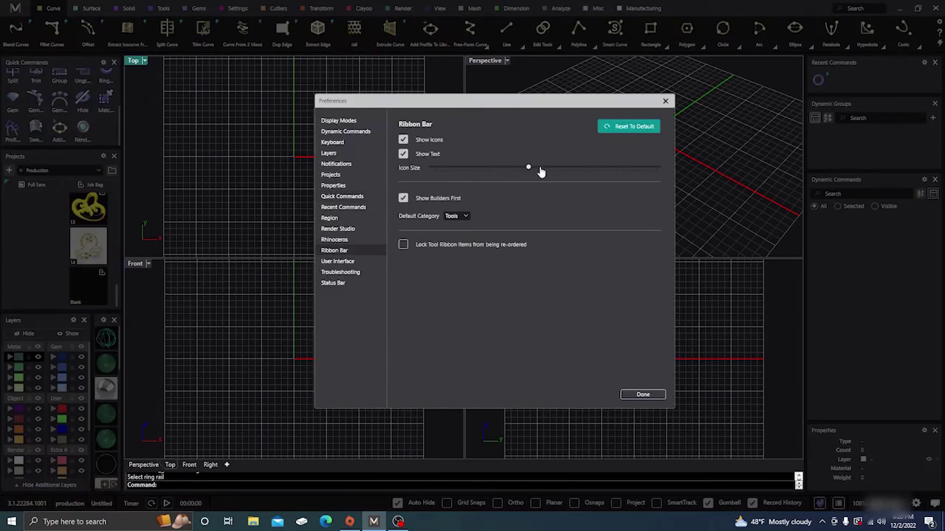
pyautogui.moveTo(530, 169); pyautogui.dragTo(513, 169)
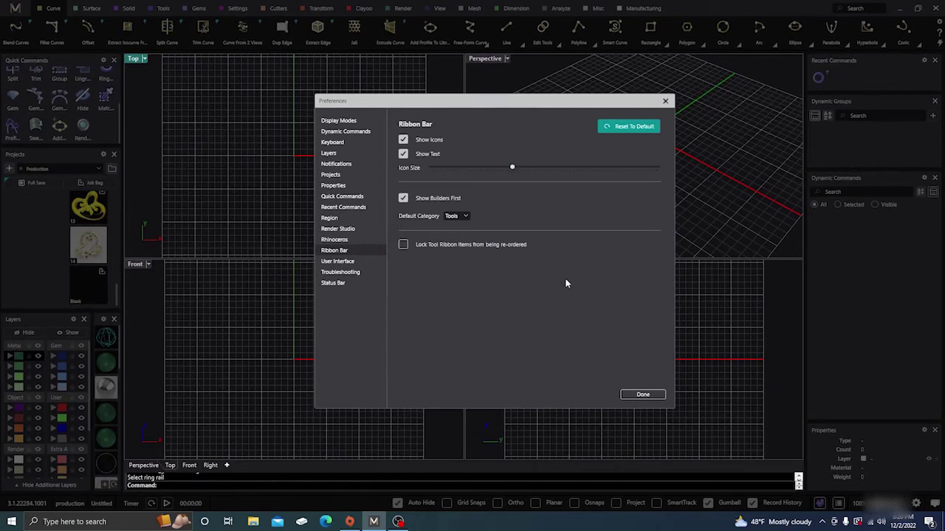
pyautogui.click(625, 127)
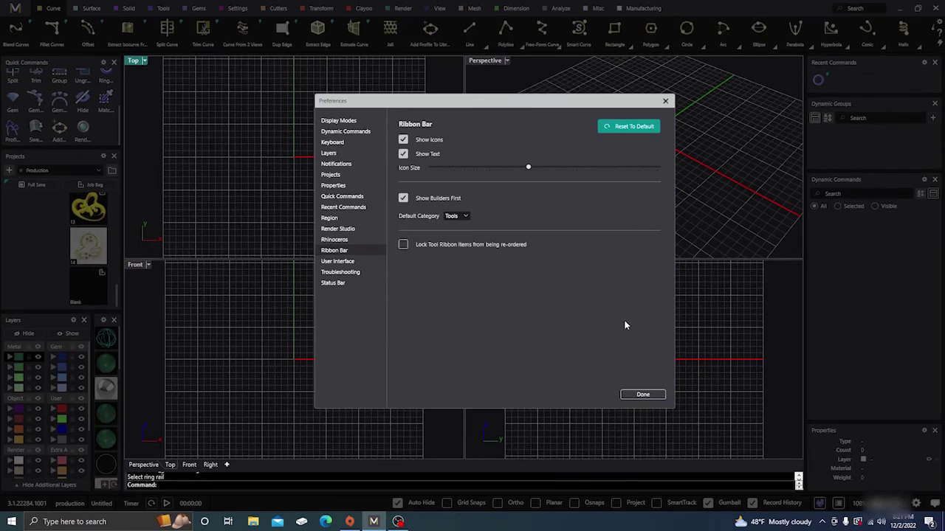